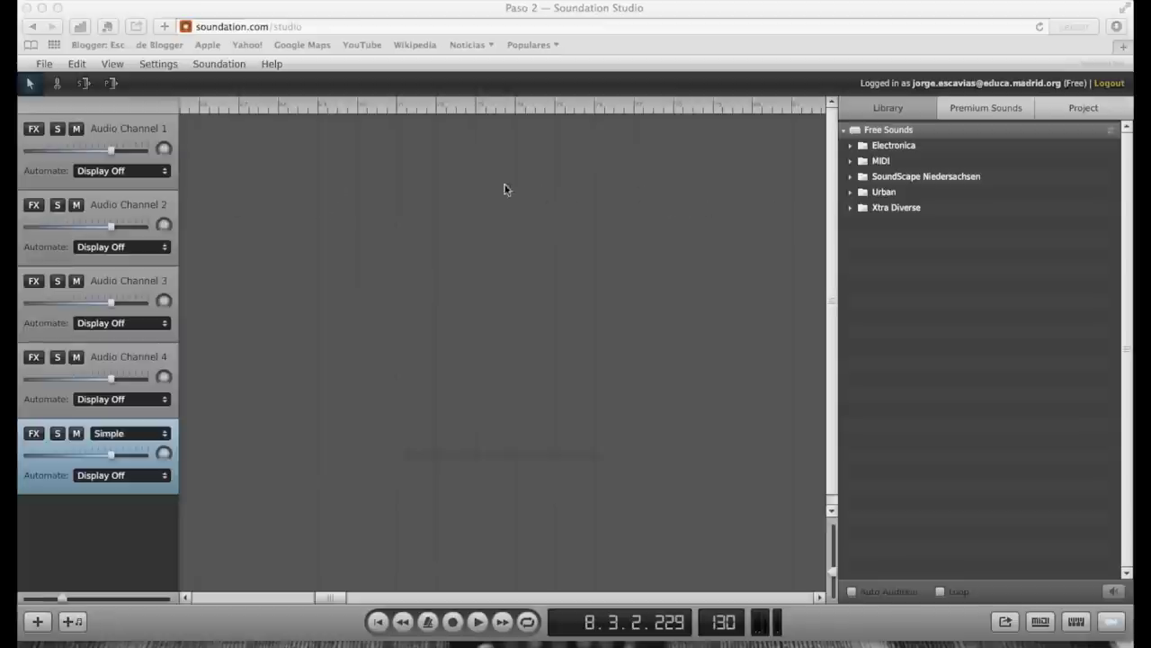
# Step: Expand the Electronica folder in the free sounds library and open its 130 subfolder
pyautogui.click(261, 151)
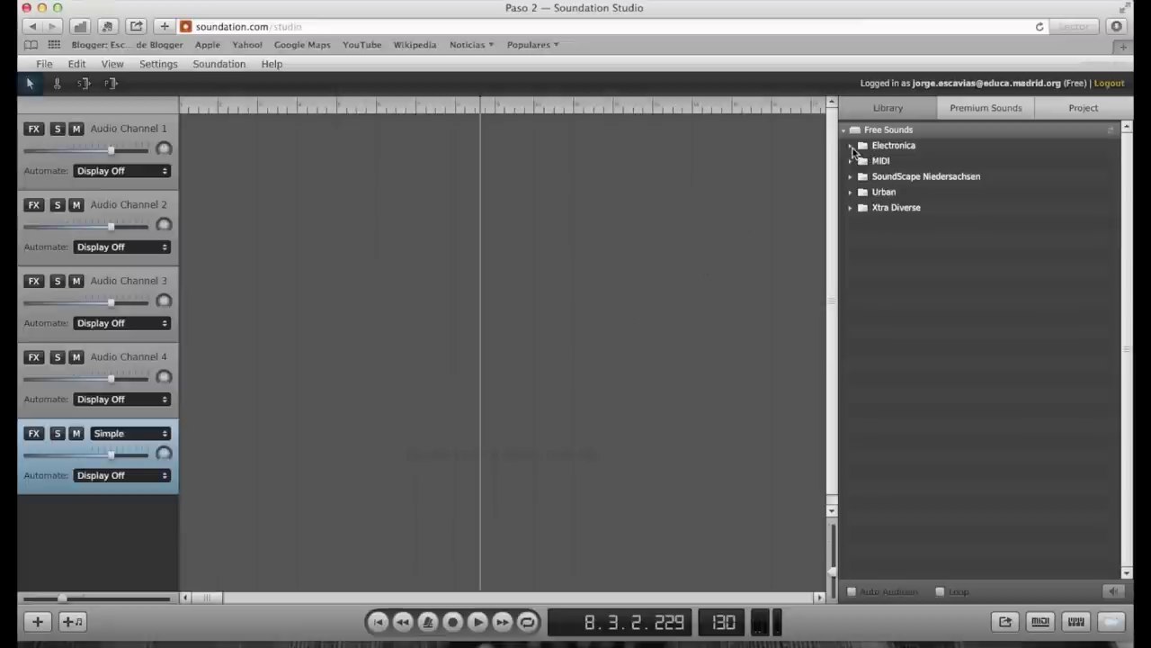
pyautogui.click(852, 147)
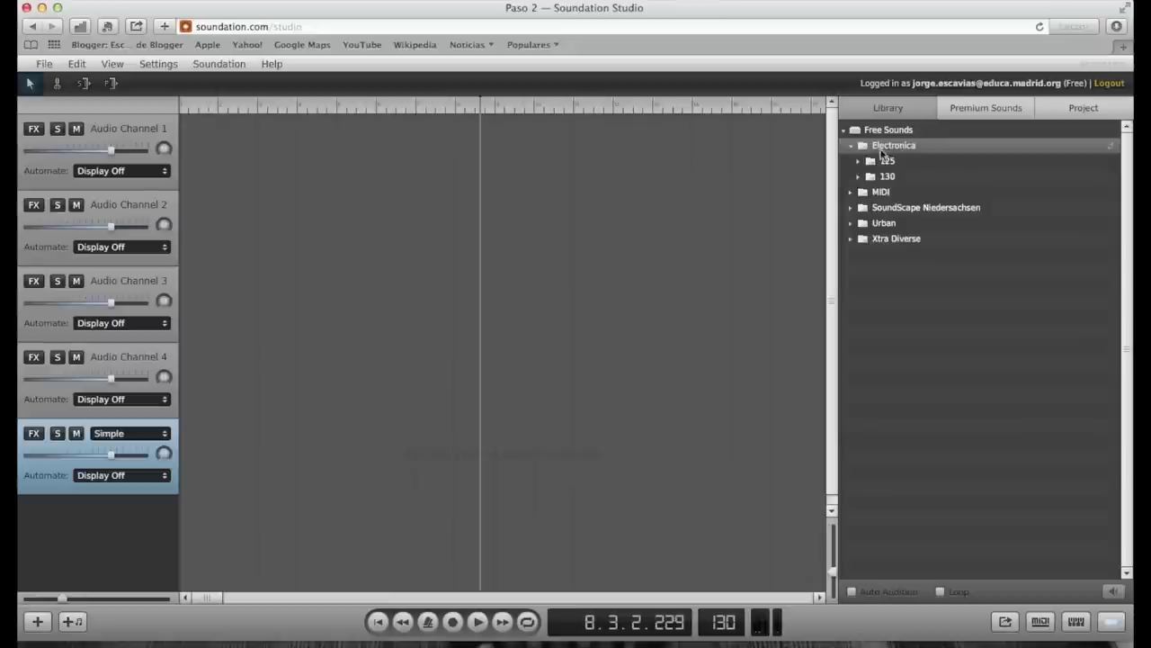
pyautogui.click(884, 164)
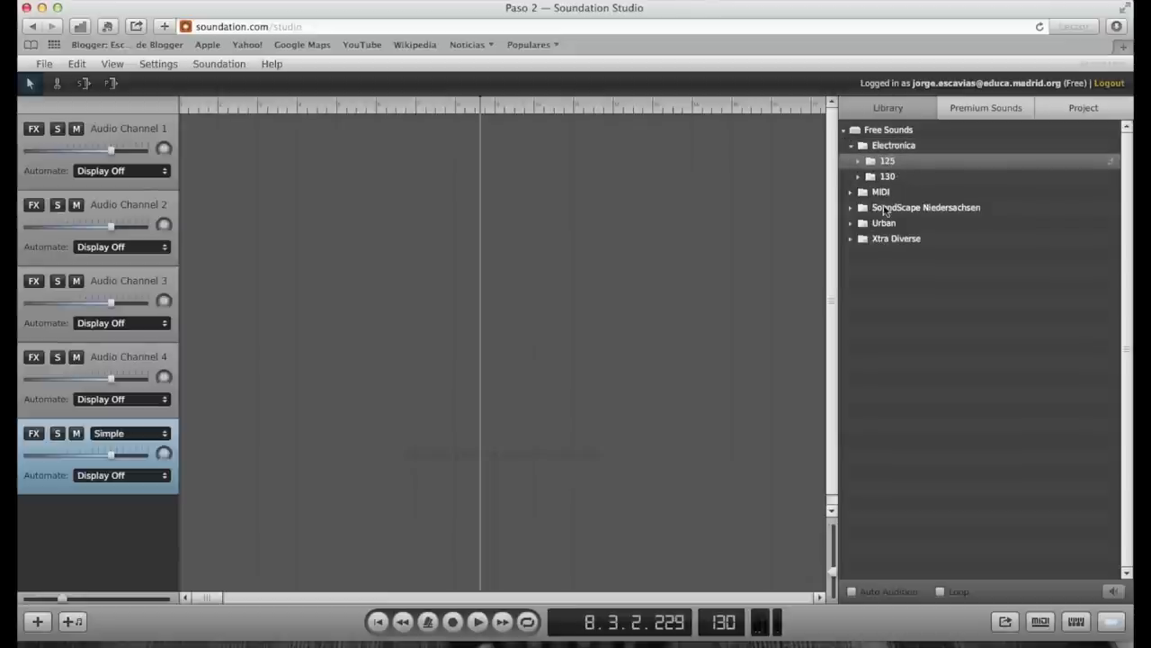
pyautogui.click(851, 226)
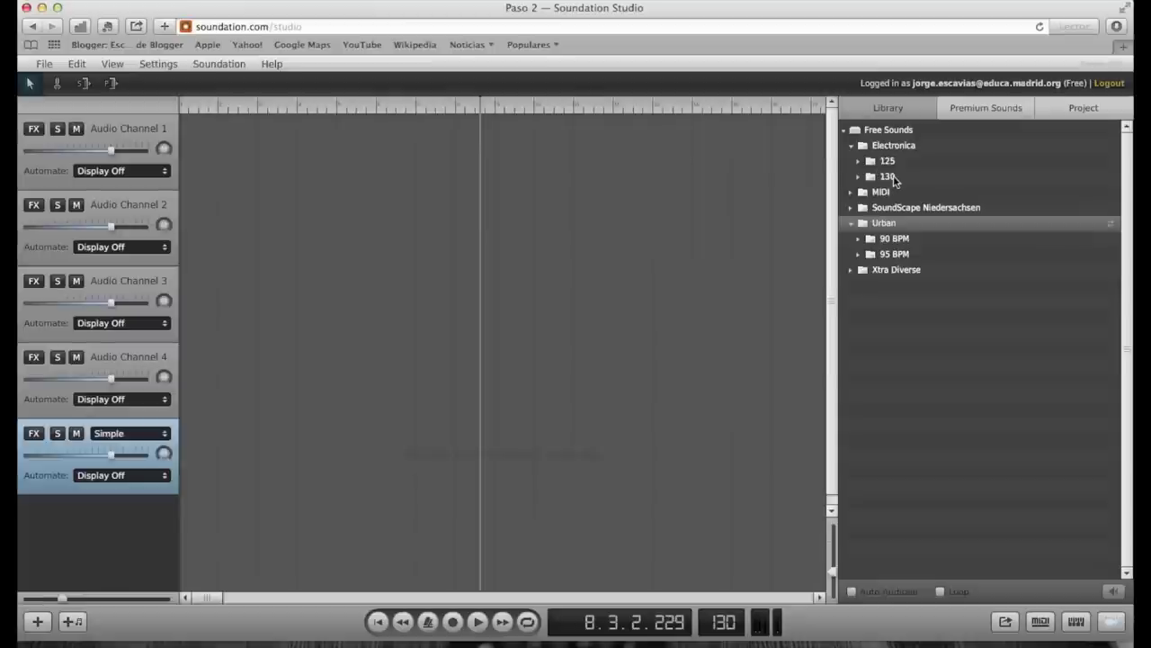
pyautogui.click(851, 223)
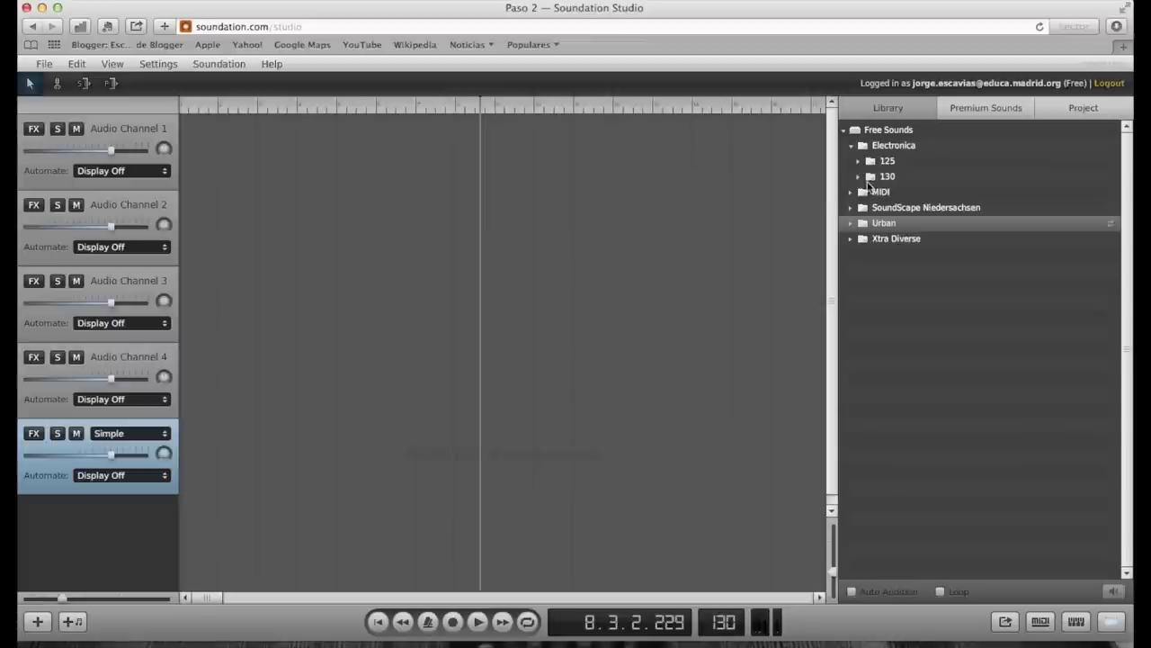
pyautogui.click(858, 179)
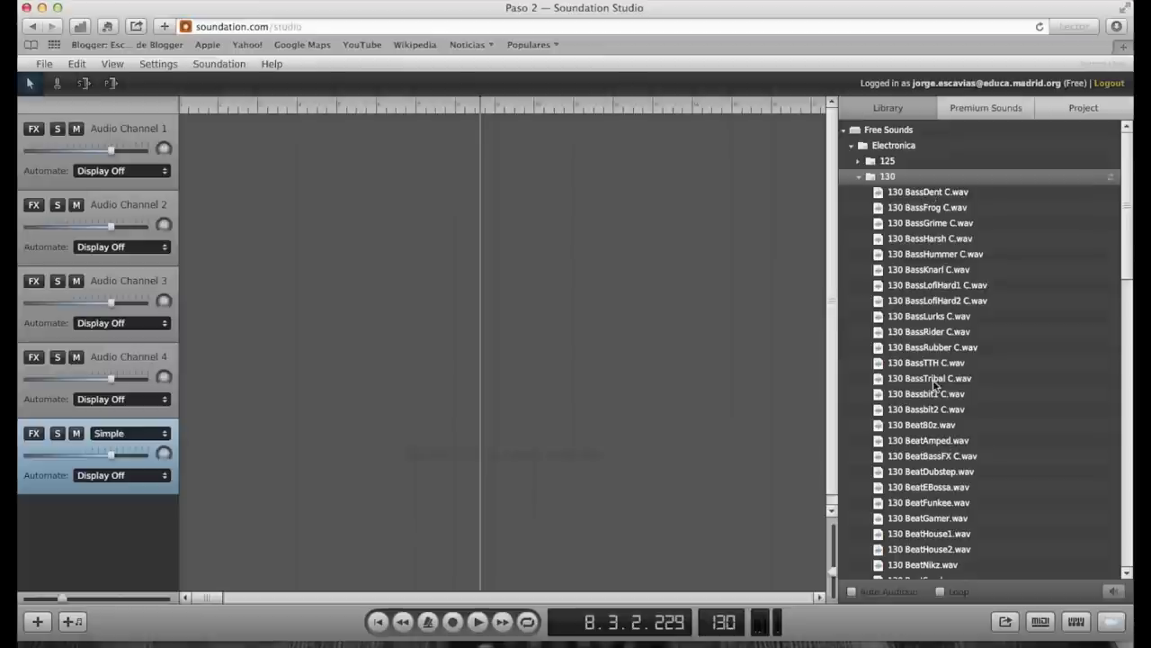
# Step: Look through the loops in the 130 folder and audition 130 BassDent C.wav
pyautogui.moveTo(1124, 203); pyautogui.dragTo(1120, 72)
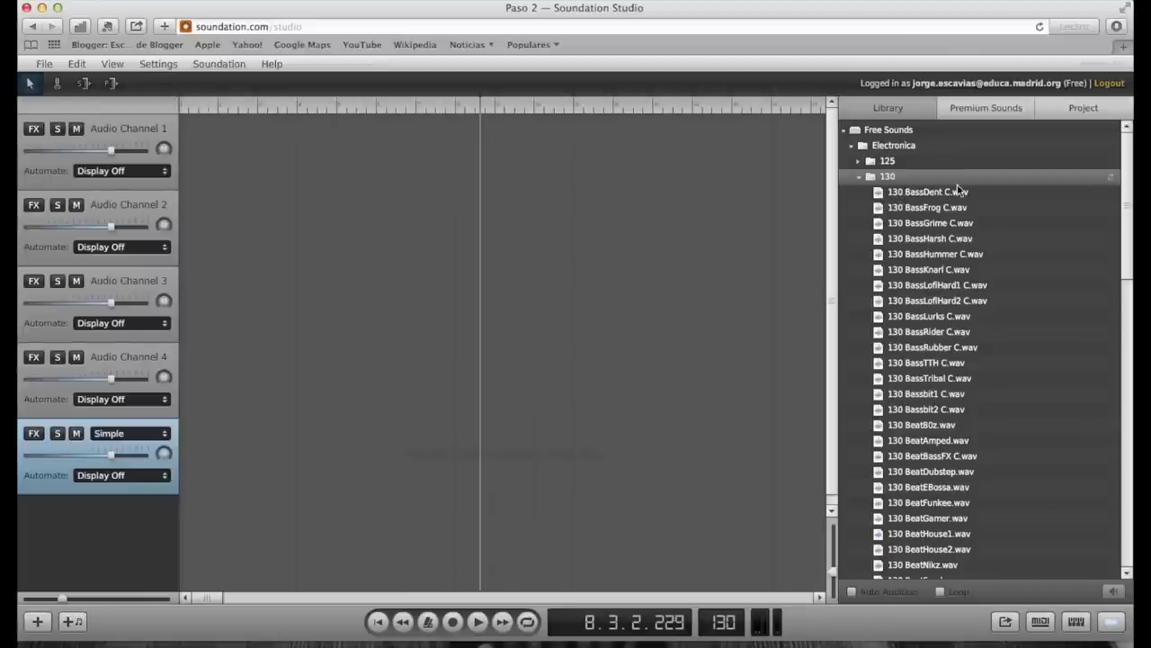
pyautogui.click(897, 195)
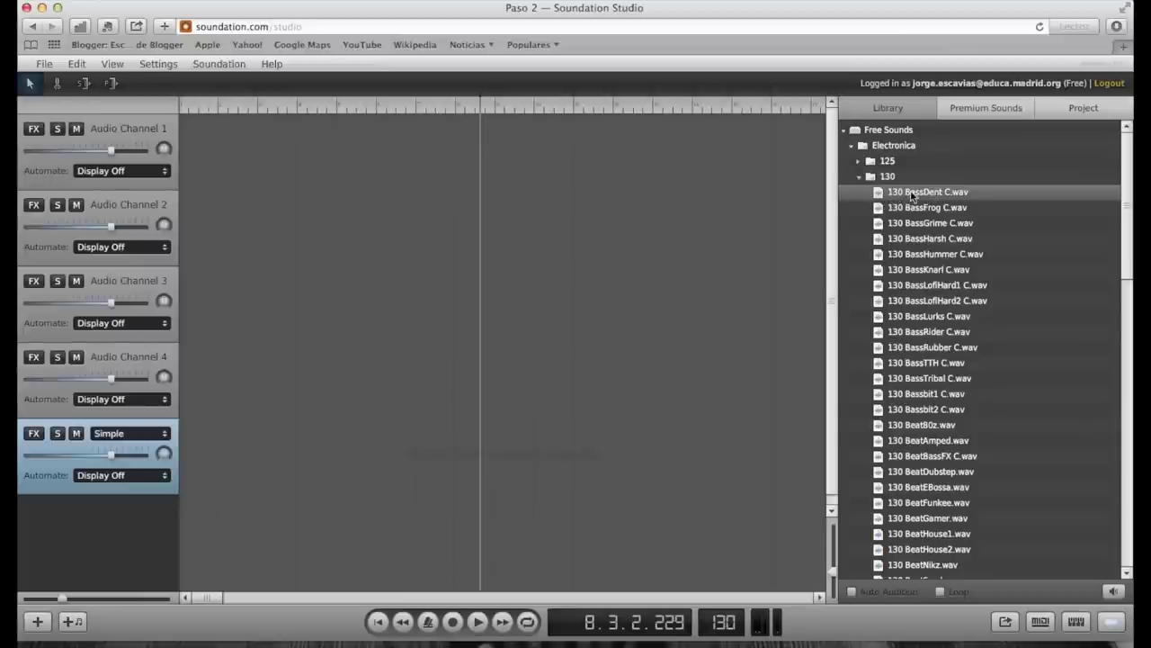
pyautogui.moveTo(1129, 204); pyautogui.dragTo(1117, 102)
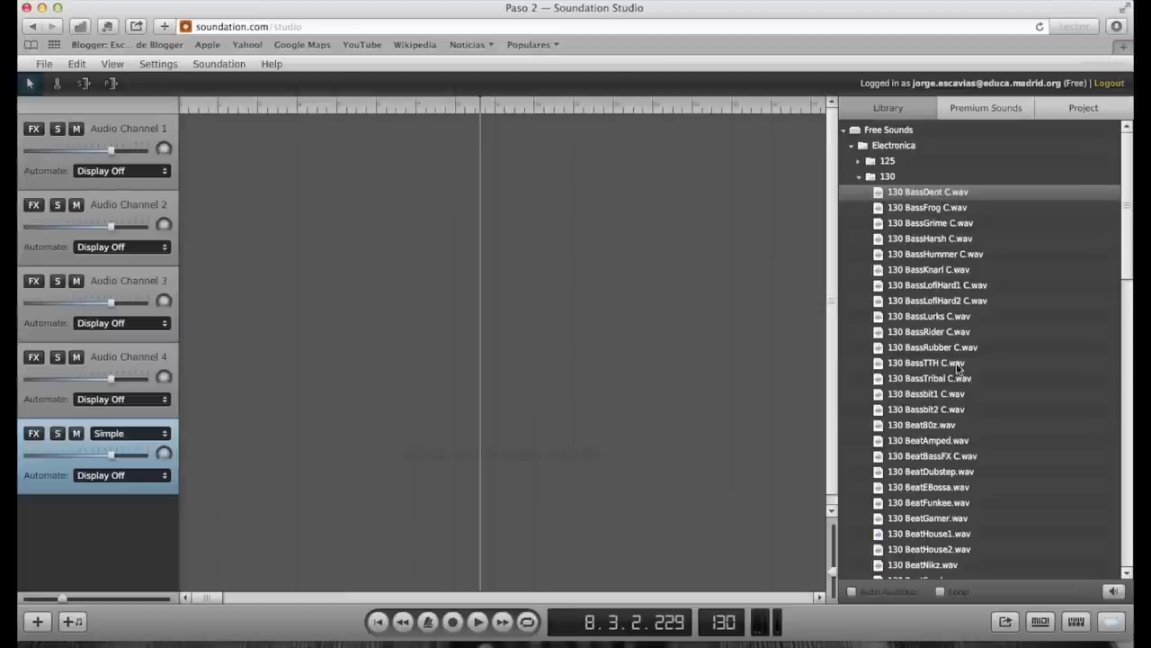
pyautogui.moveTo(1124, 201); pyautogui.dragTo(1125, 481)
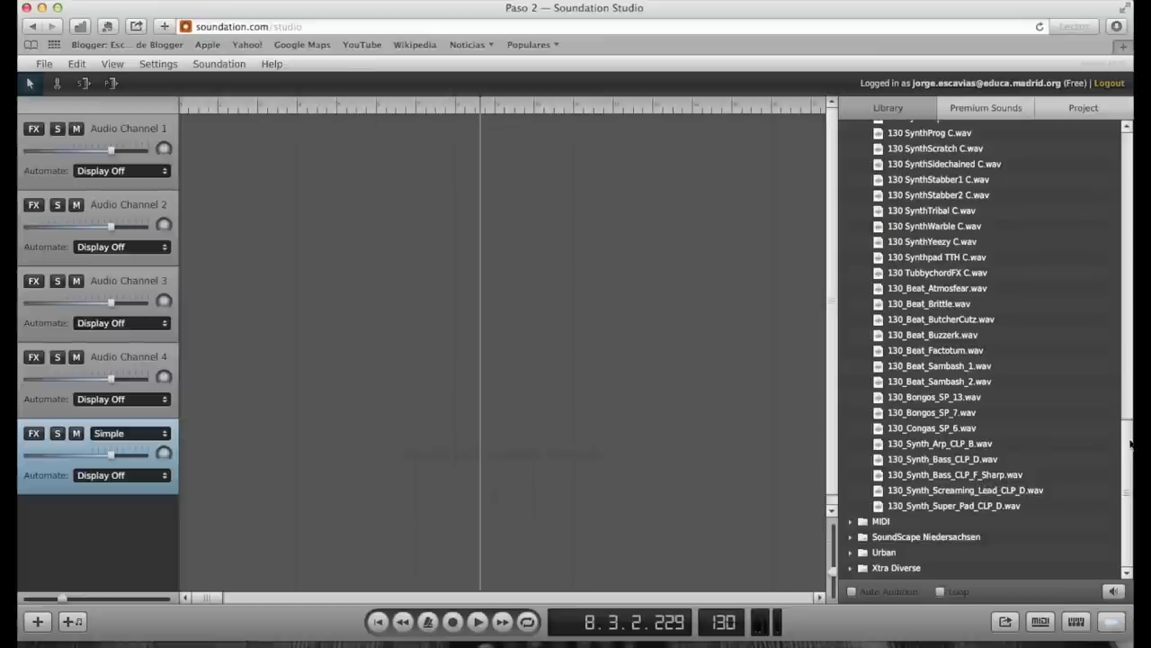
pyautogui.moveTo(1131, 447); pyautogui.dragTo(1125, 134)
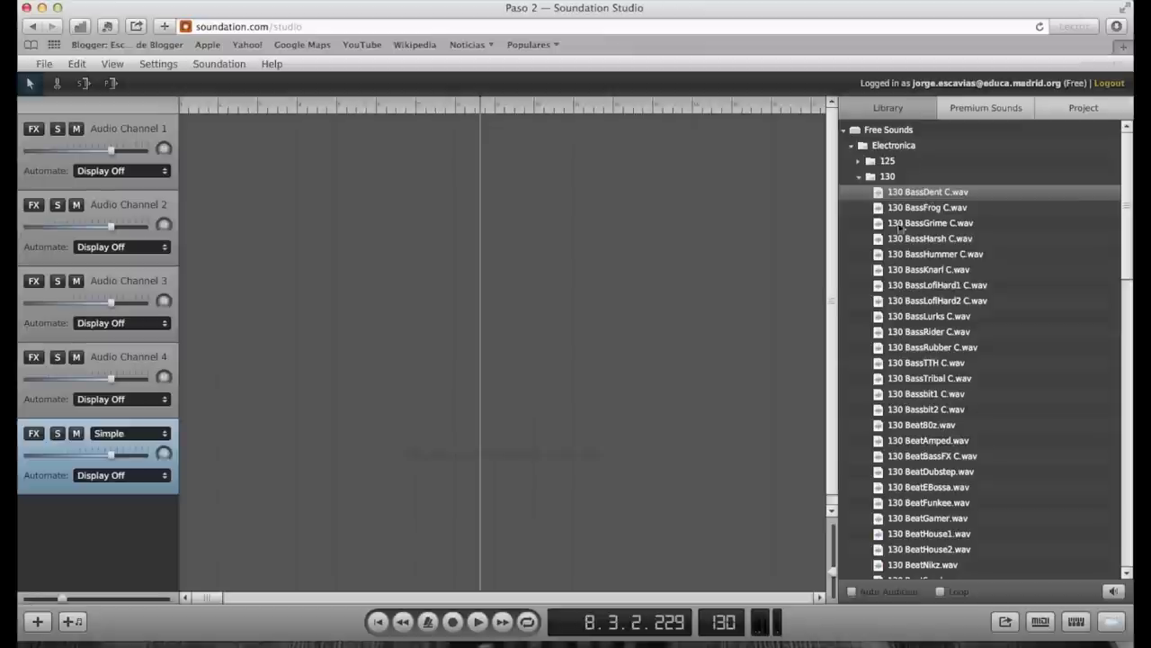
pyautogui.click(1114, 593)
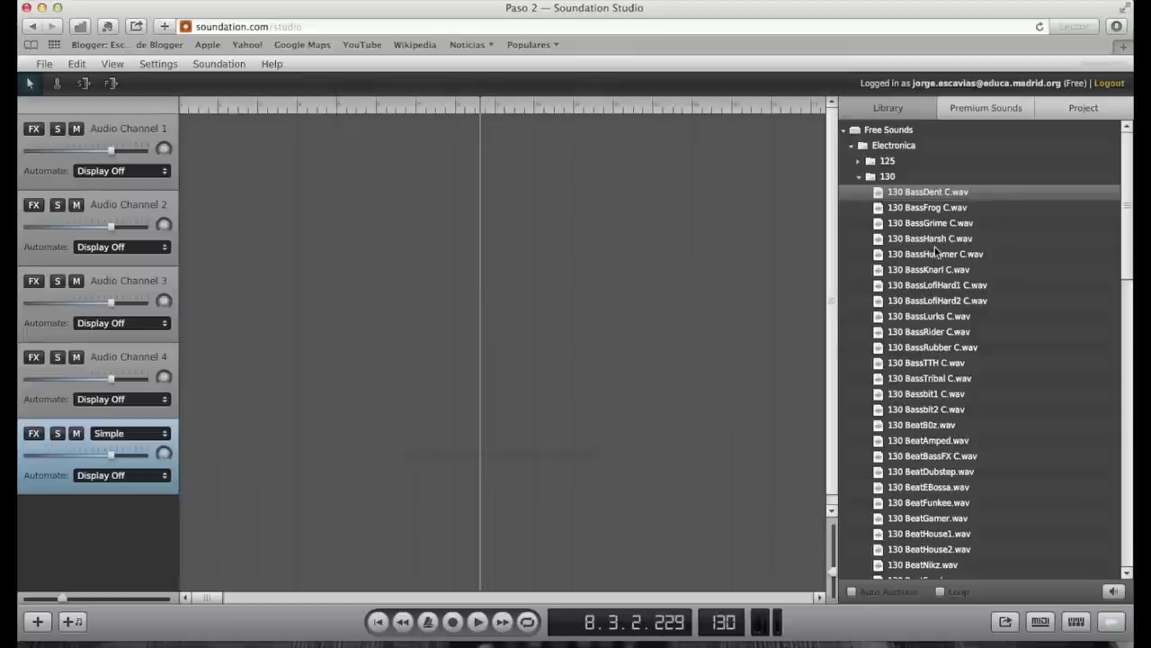
# Step: Audition the loops 130 BassFrog C.wav, 130 Beat80z.wav and 130 BassLofiHard2 C.wav
pyautogui.click(933, 209)
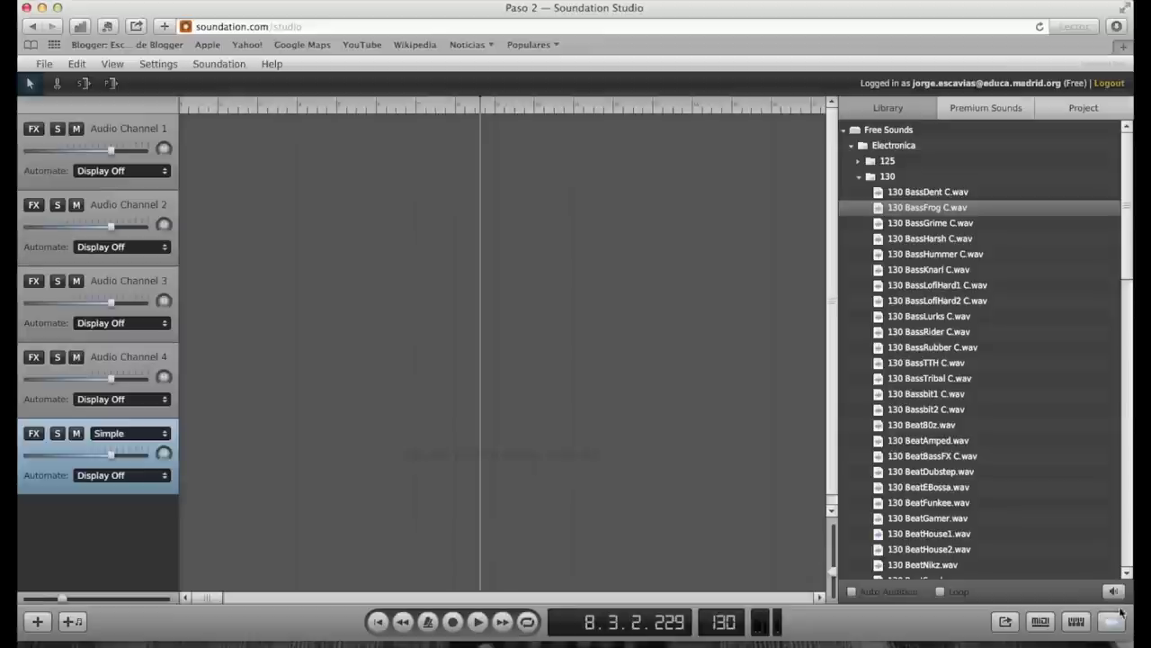
pyautogui.click(926, 425)
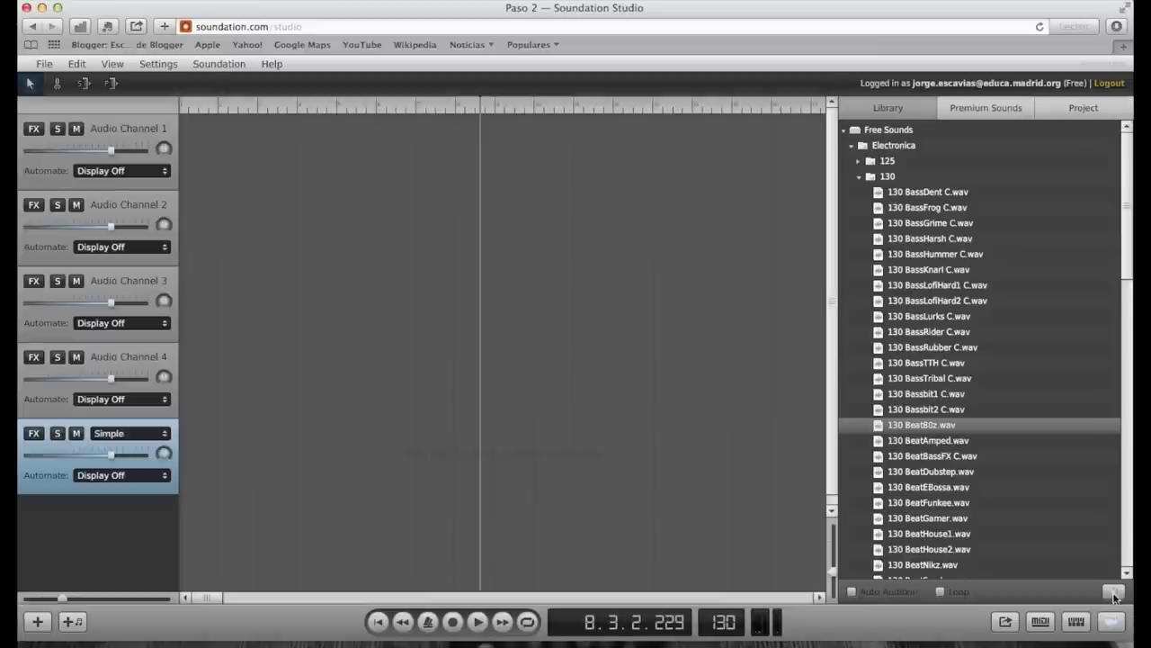
pyautogui.click(908, 302)
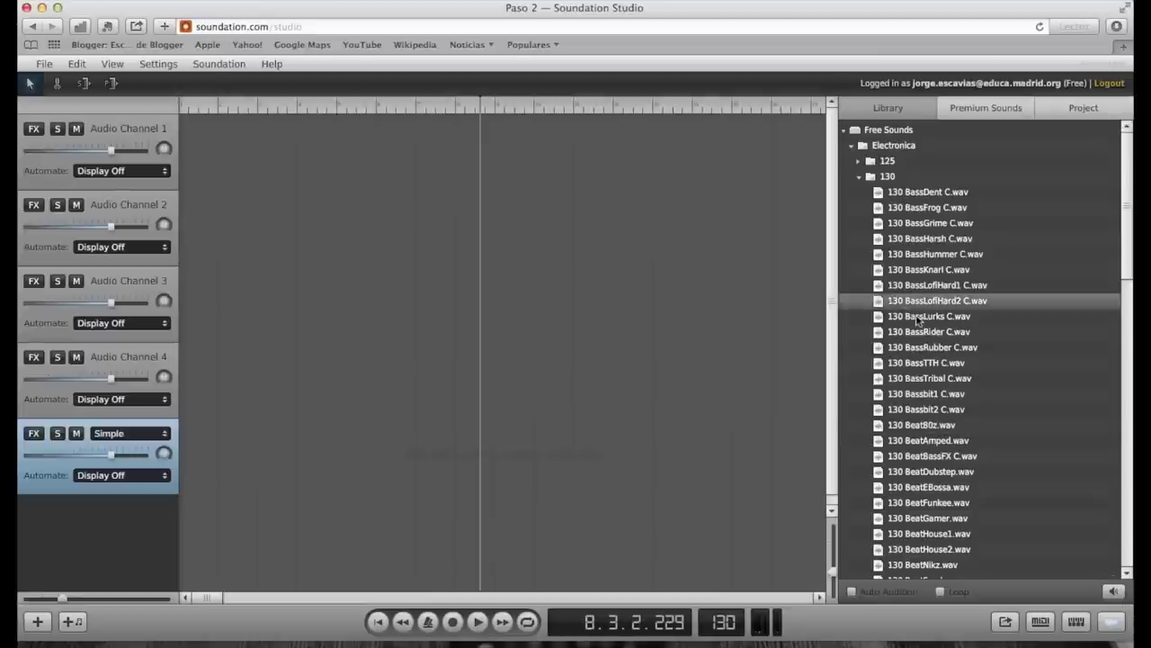
pyautogui.click(1115, 592)
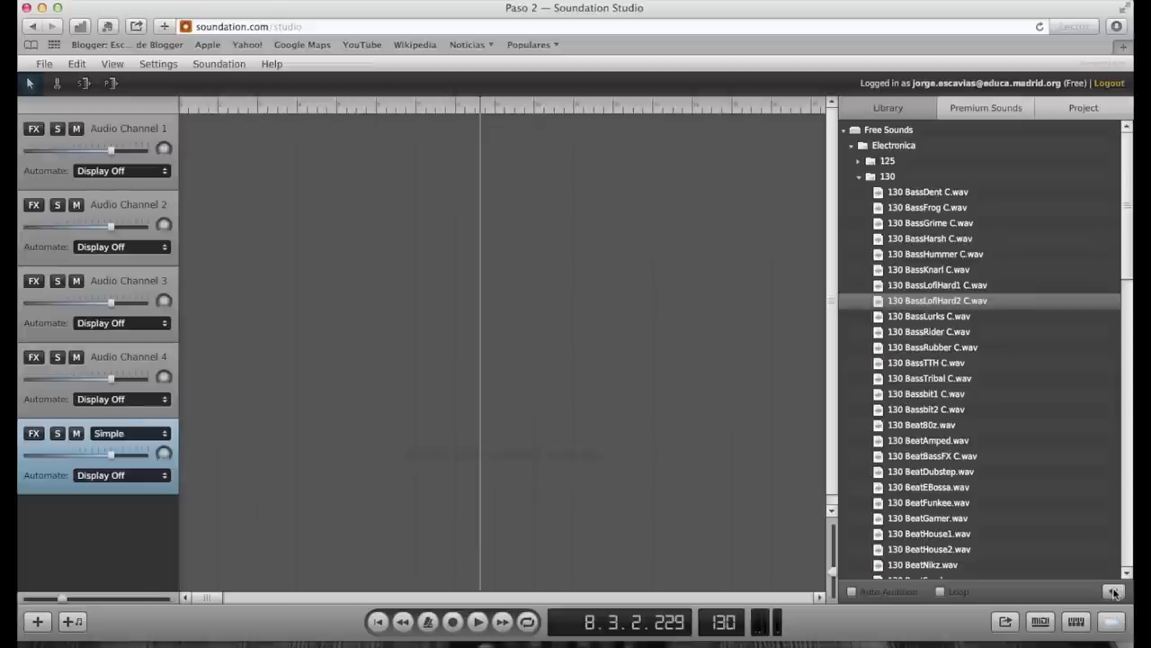
# Step: Find 130 OrganGrime C.wav further down the 130 folder and audition it
pyautogui.scroll(-3, 1070, 357)
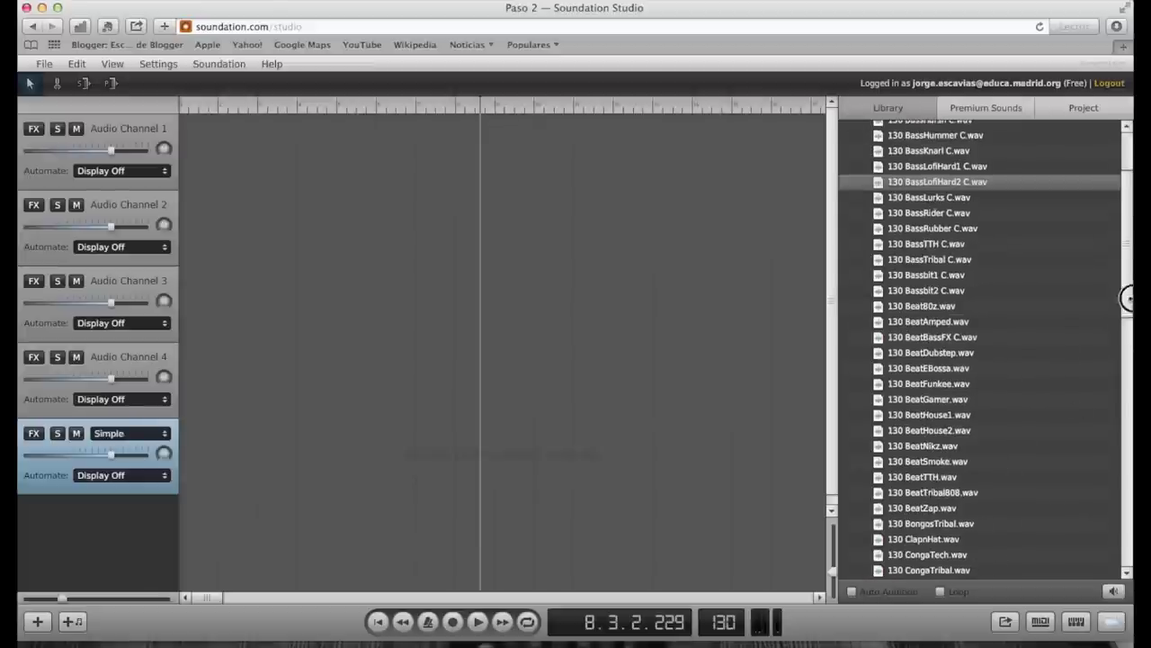
pyautogui.scroll(-4, 1124, 332)
pyautogui.scroll(-1, 1126, 355)
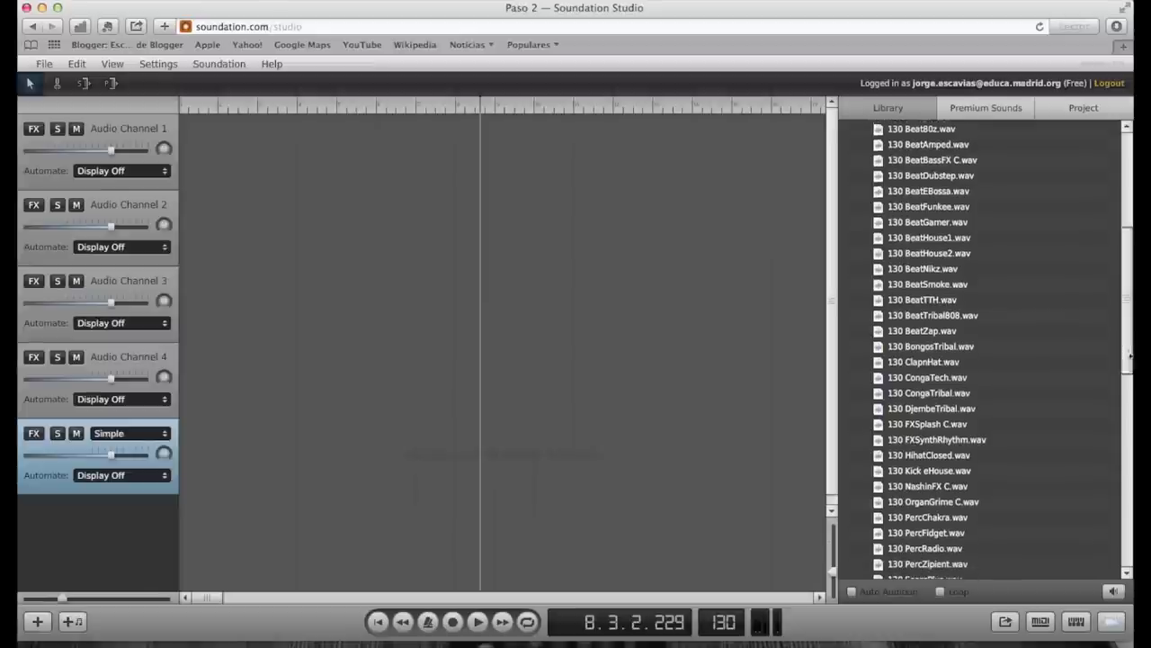
pyautogui.click(949, 500)
pyautogui.click(1116, 591)
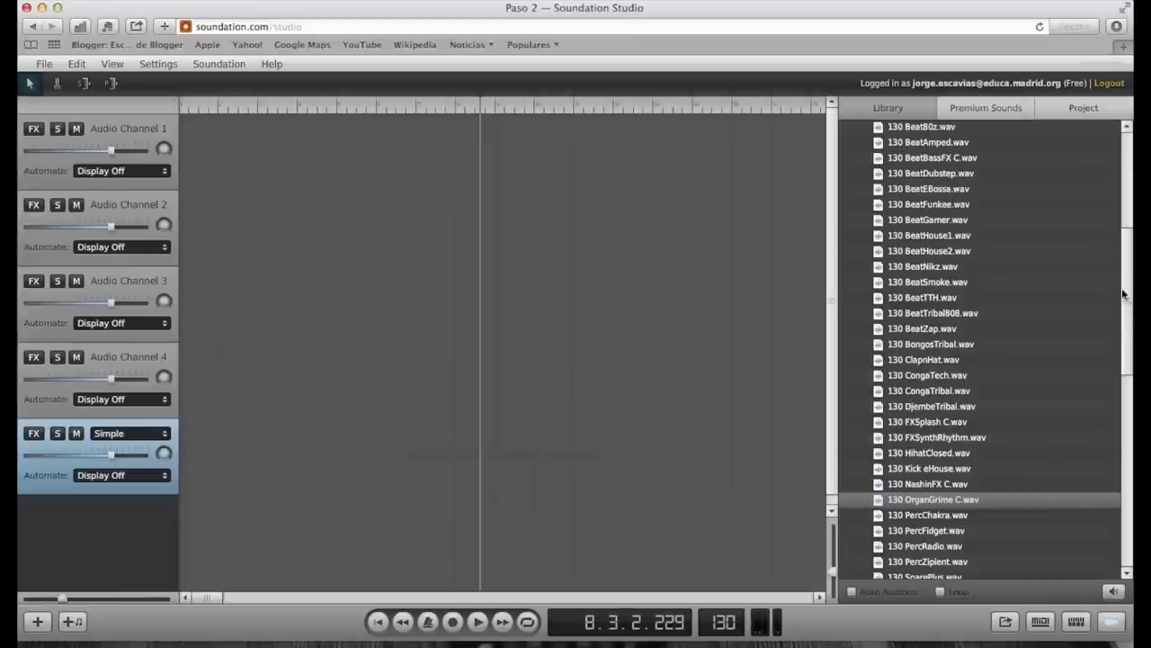
# Step: Audition 130 Kick eHouse.wav and place it at the start of Audio Channel 1
pyautogui.moveTo(1124, 295); pyautogui.dragTo(1124, 205)
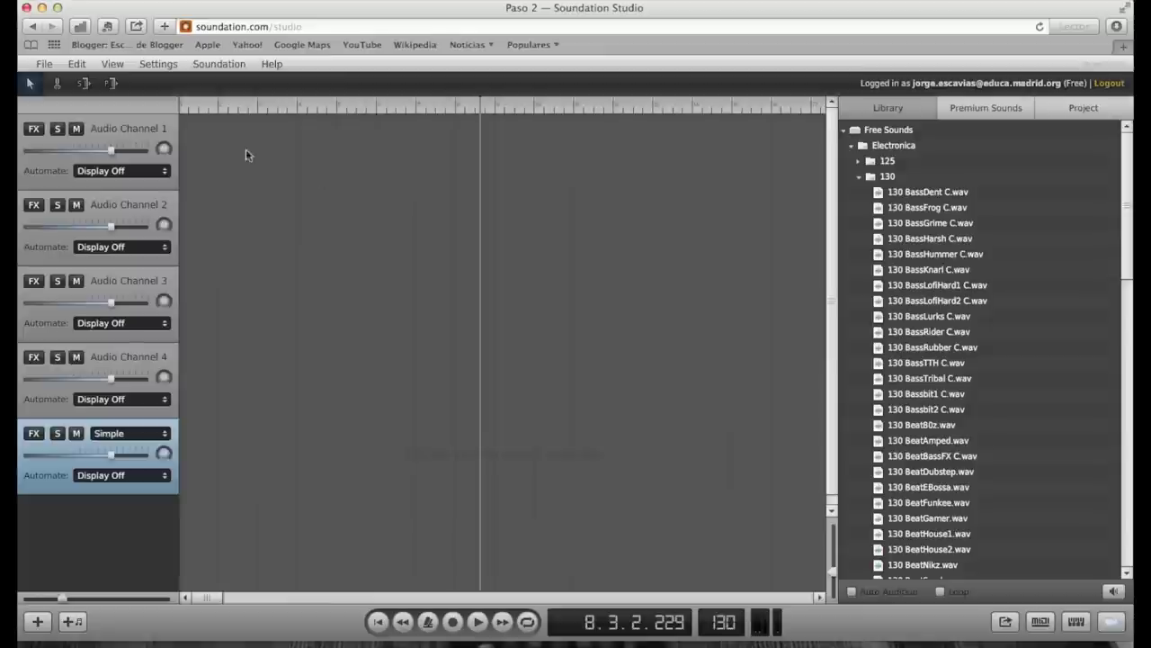
pyautogui.moveTo(1126, 245); pyautogui.dragTo(1130, 350)
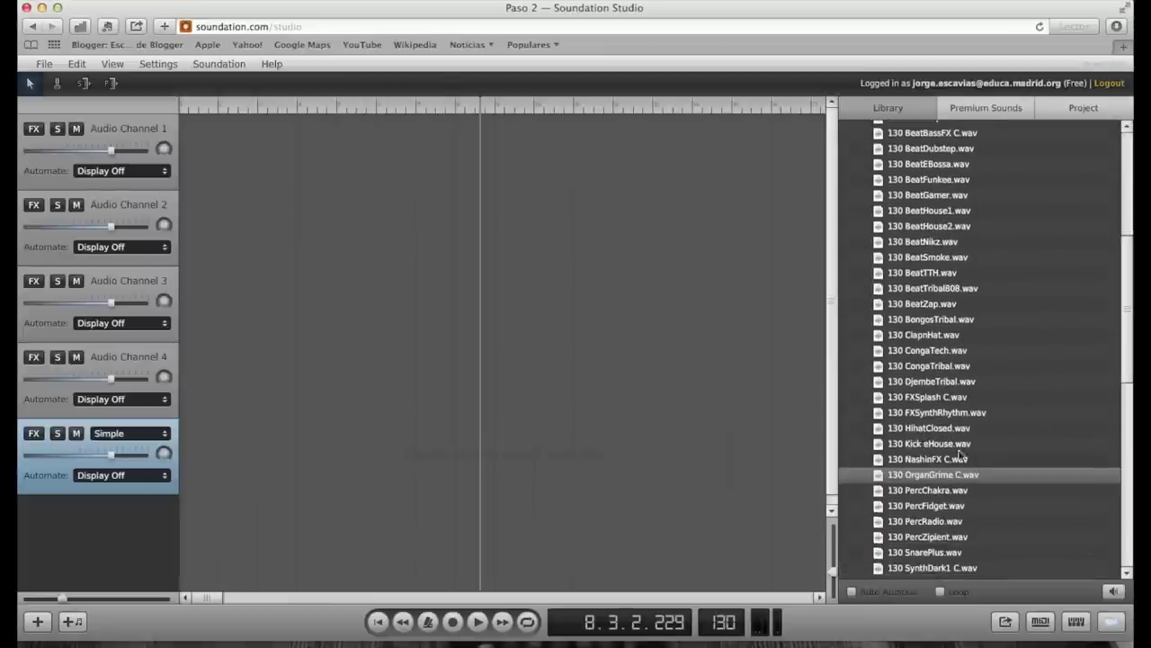
pyautogui.click(940, 445)
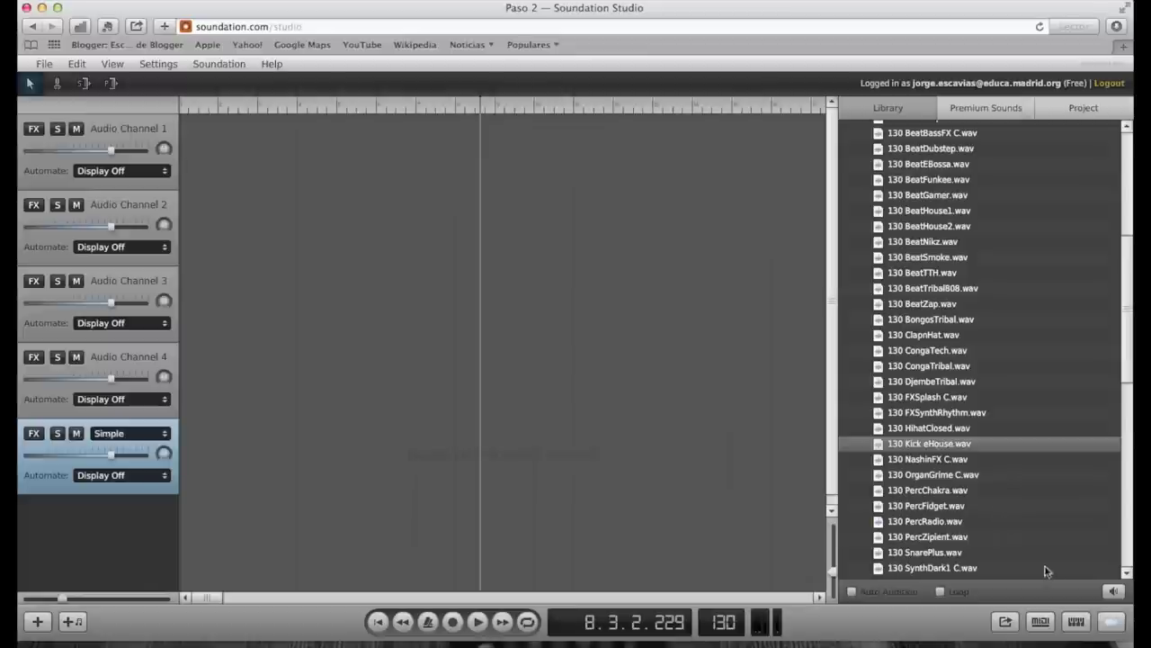
pyautogui.click(1115, 591)
pyautogui.moveTo(939, 447); pyautogui.dragTo(194, 151)
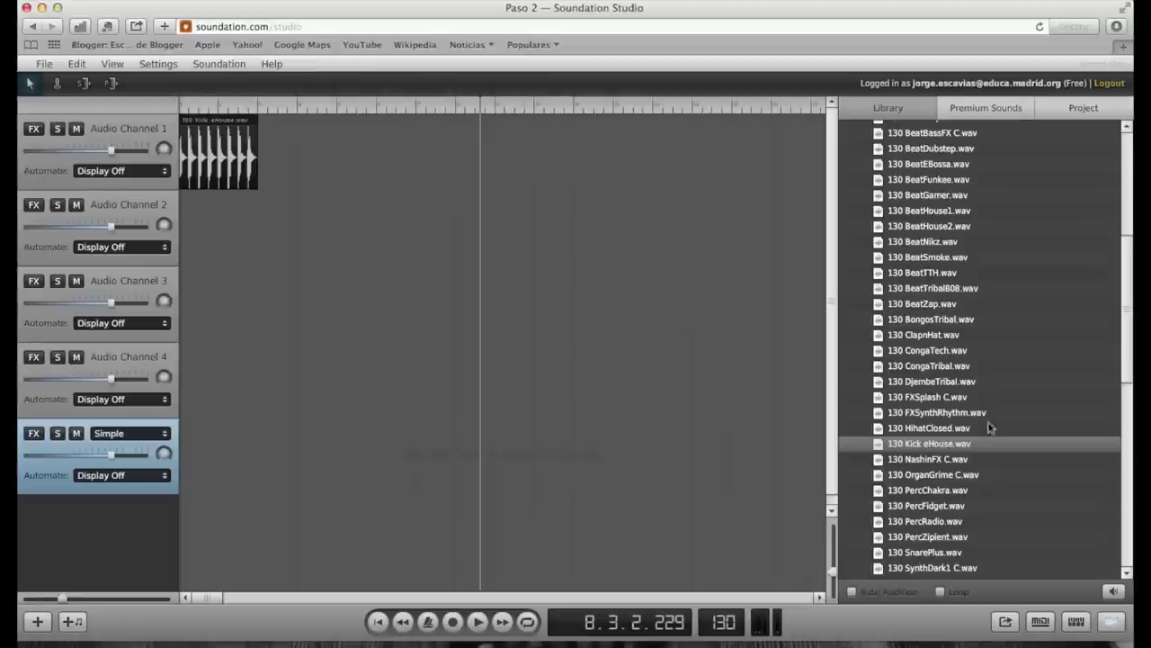
# Step: Add 130 HihatClosed.wav to Audio Channel 2 and align it with the start of the timeline
pyautogui.scroll(1, 1125, 354)
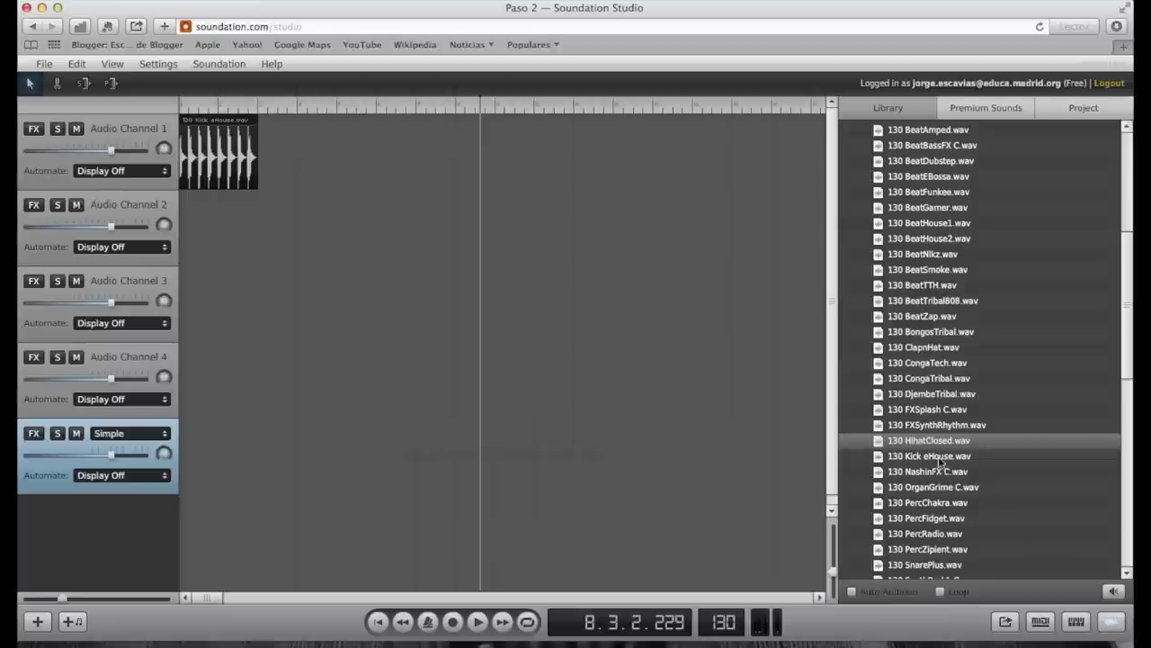
pyautogui.moveTo(934, 441); pyautogui.dragTo(282, 219)
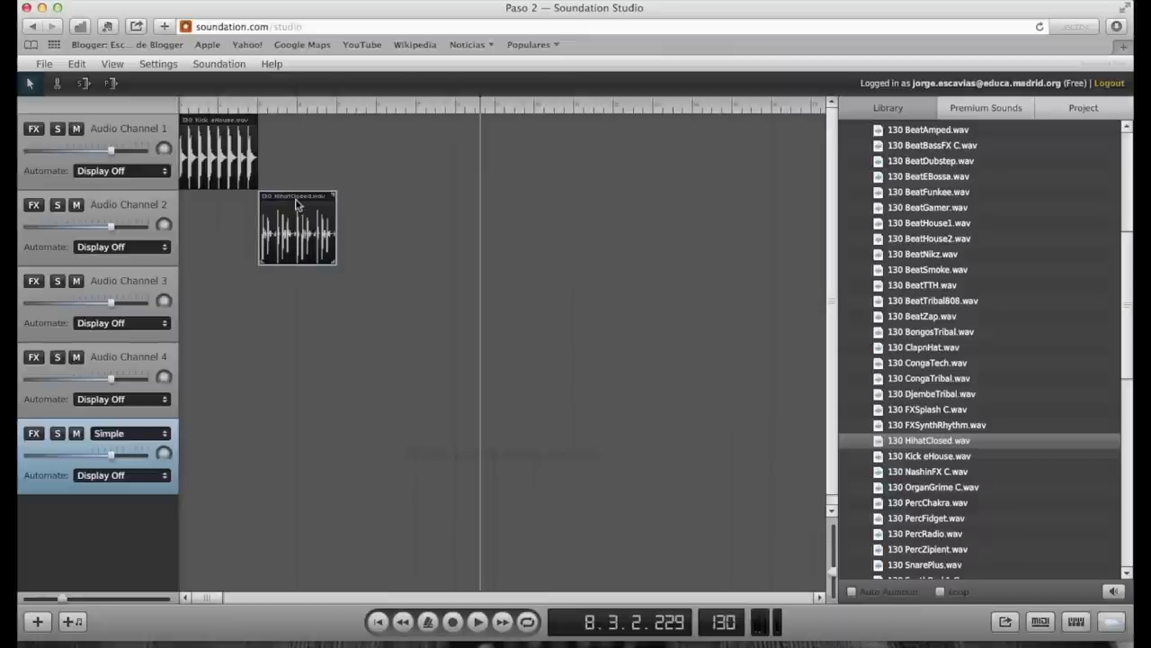
pyautogui.moveTo(299, 198); pyautogui.dragTo(223, 226)
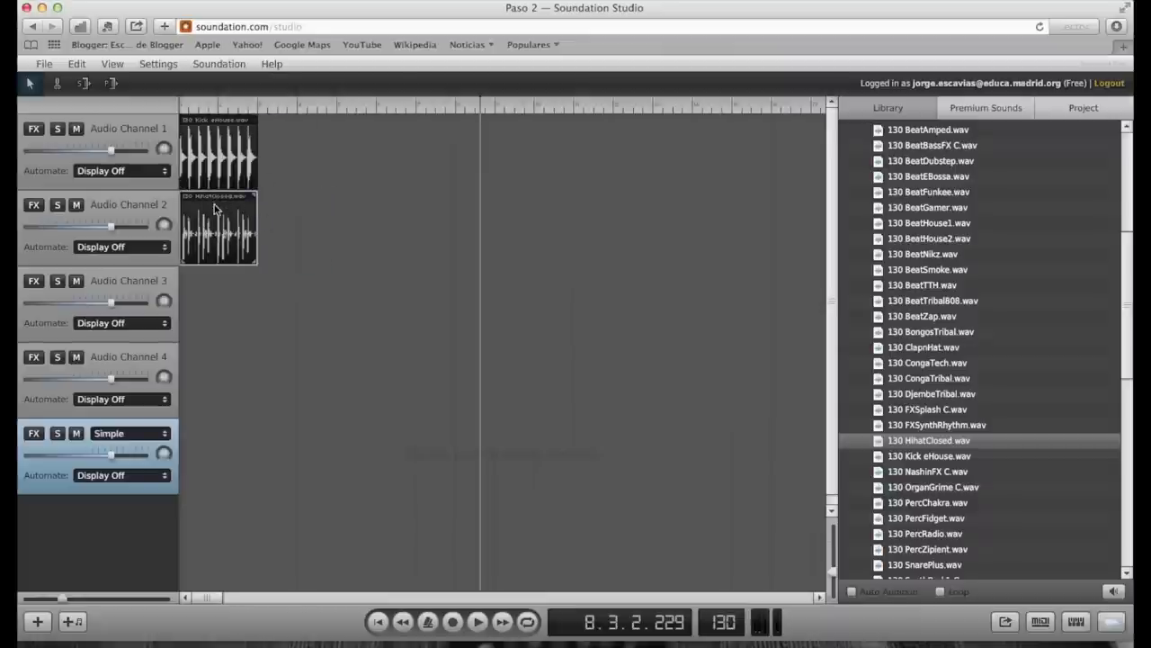
pyautogui.moveTo(212, 202)
pyautogui.mouseDown()
pyautogui.moveTo(350, 203)
pyautogui.moveTo(275, 210)
pyautogui.moveTo(295, 214)
pyautogui.moveTo(280, 201)
pyautogui.moveTo(217, 206)
pyautogui.mouseUp()
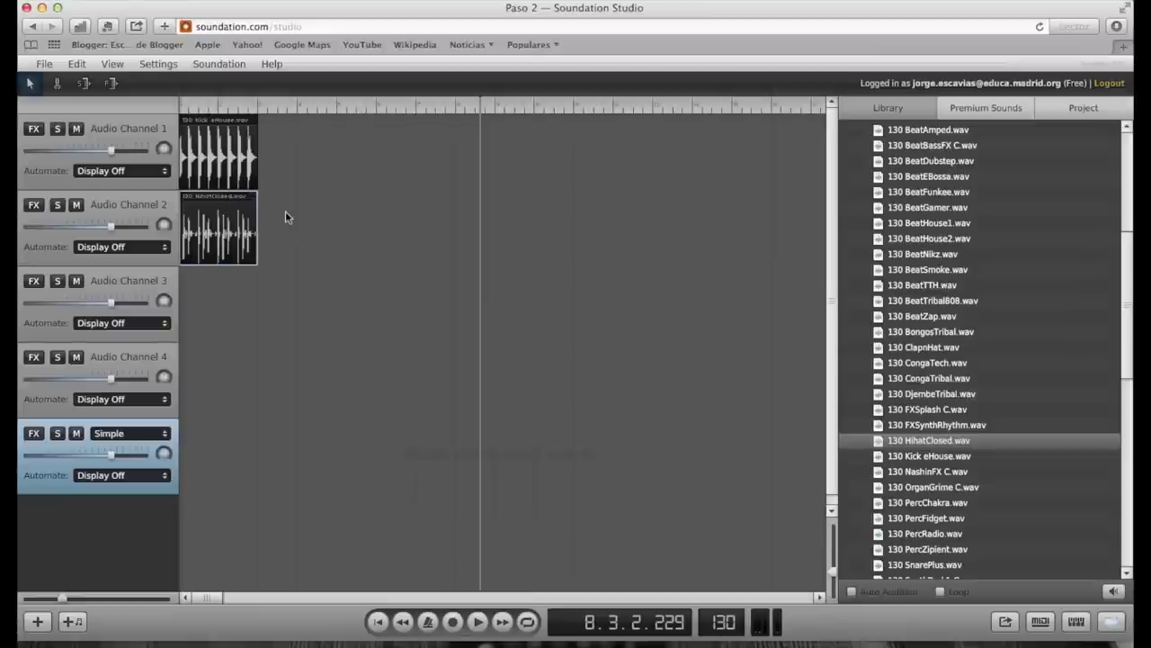
# Step: Place 130 BeatZap.wav on Audio Channel 3 and 130 BeatGamer.wav on Audio Channel 4, both at the start of the timeline
pyautogui.scroll(3, 974, 389)
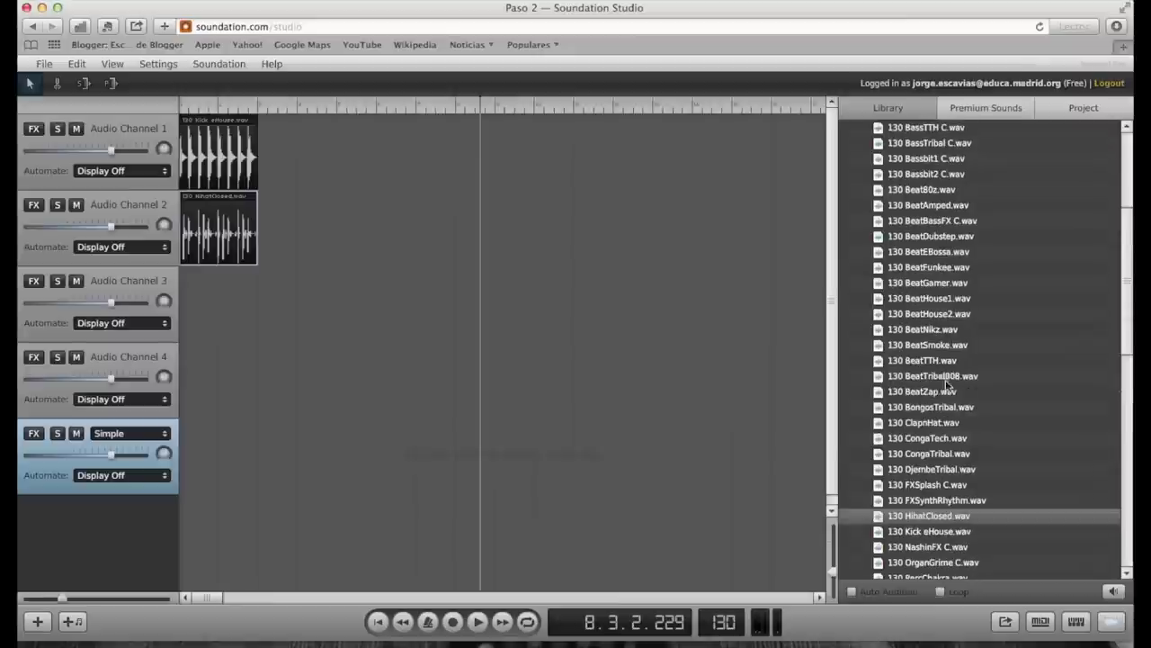
pyautogui.moveTo(931, 393); pyautogui.dragTo(200, 315)
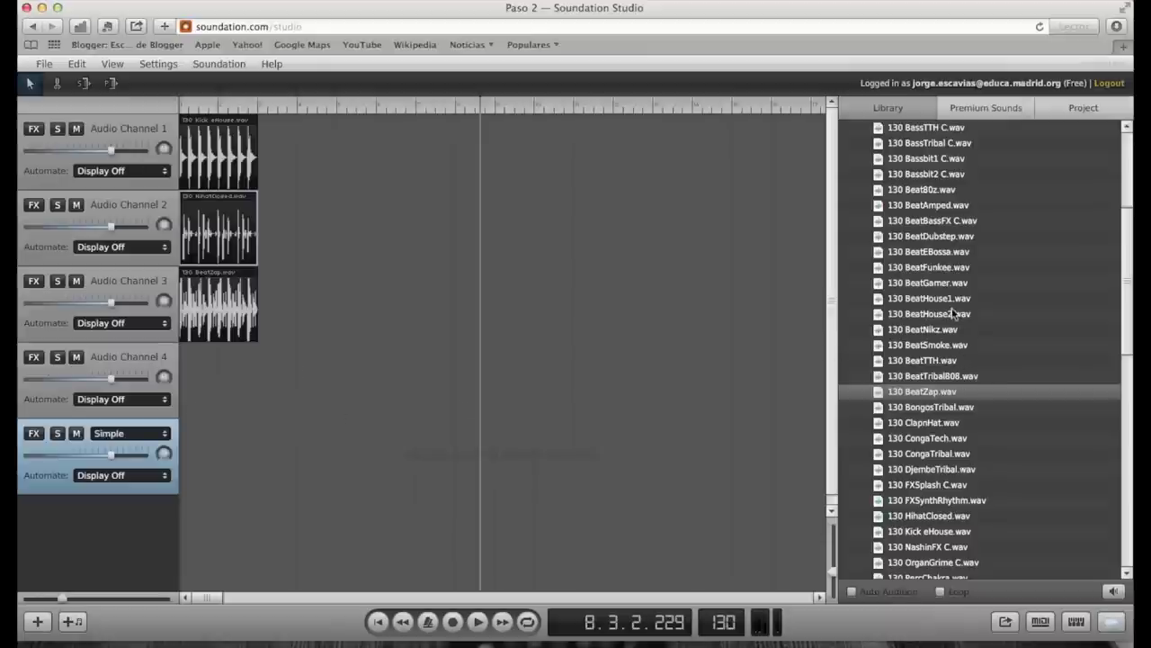
pyautogui.moveTo(932, 289); pyautogui.dragTo(203, 383)
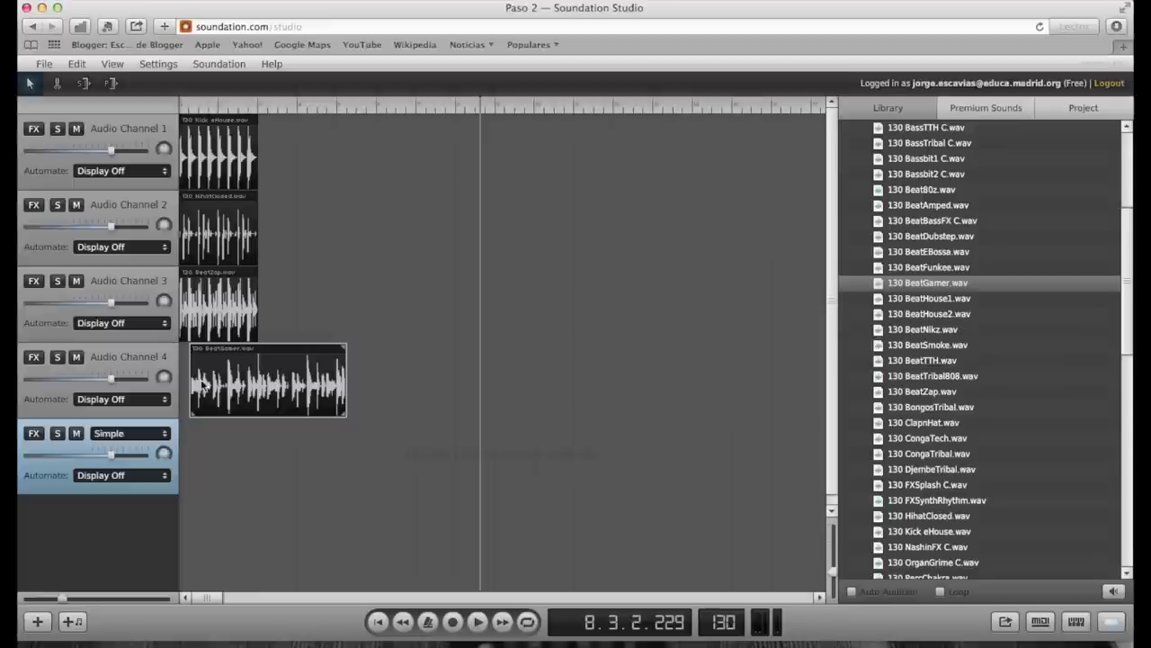
pyautogui.moveTo(249, 344); pyautogui.dragTo(239, 343)
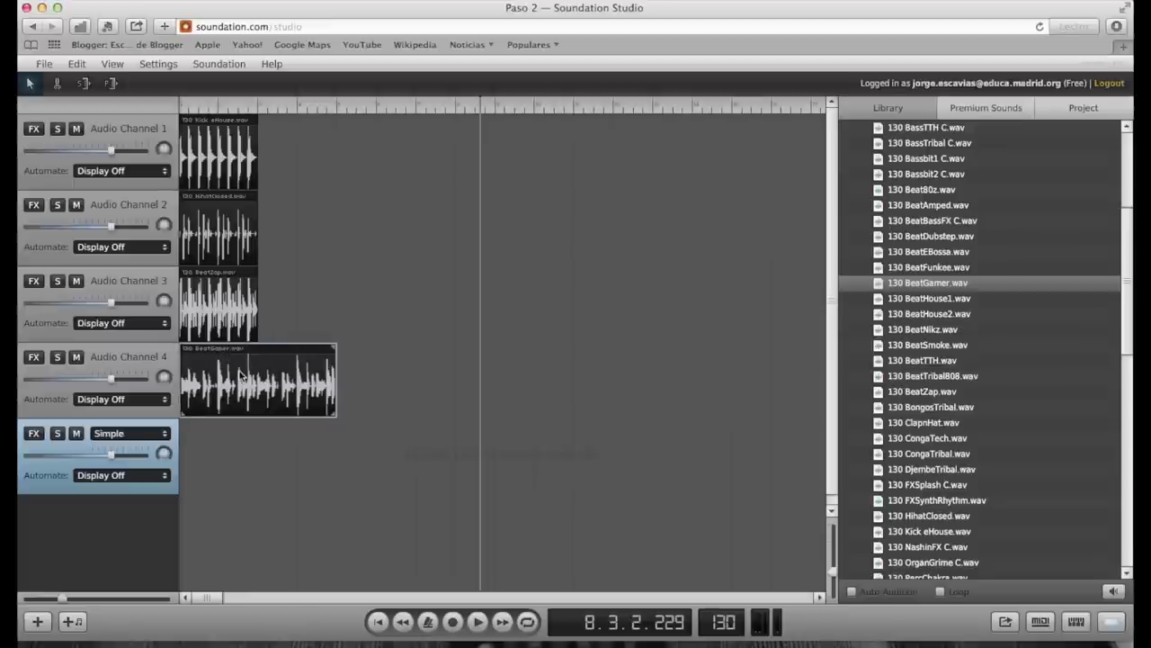
# Step: Play the four-channel arrangement from the start of the timeline with looping on
pyautogui.click(189, 107)
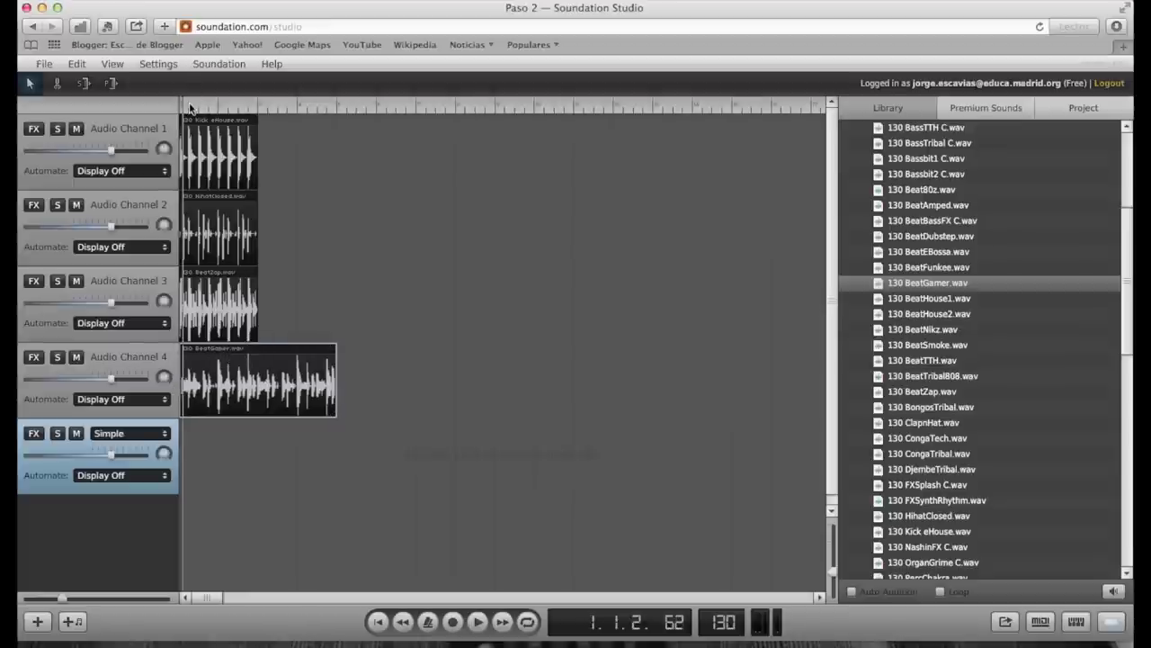
pyautogui.click(238, 101)
pyautogui.click(275, 107)
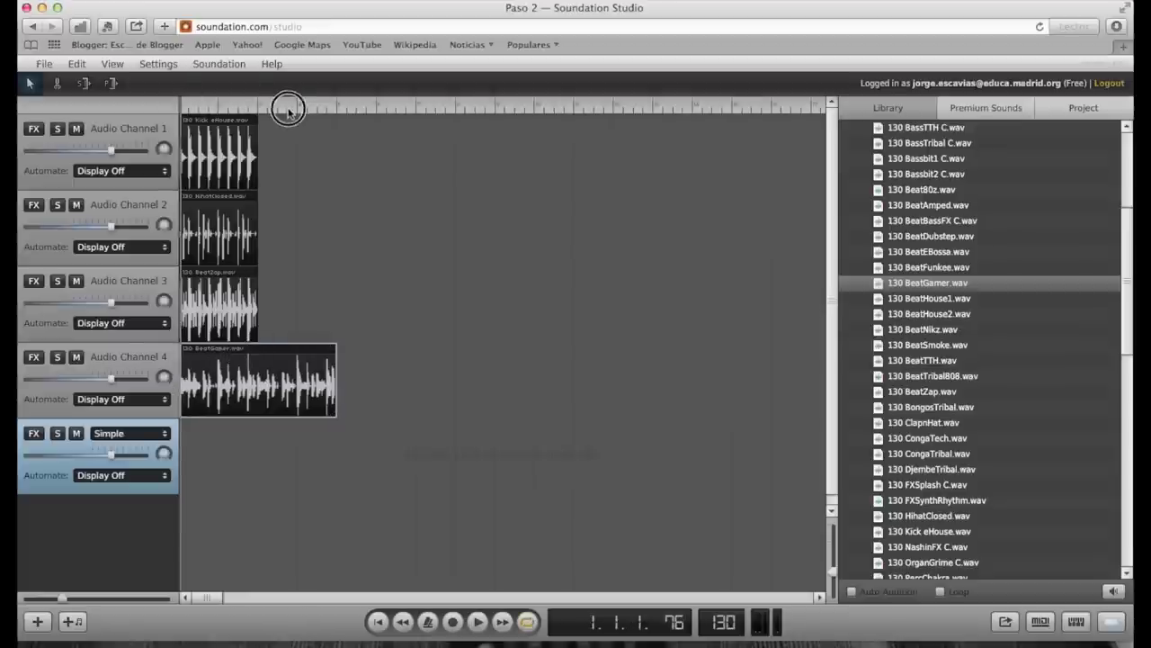
pyautogui.click(182, 111)
pyautogui.click(381, 623)
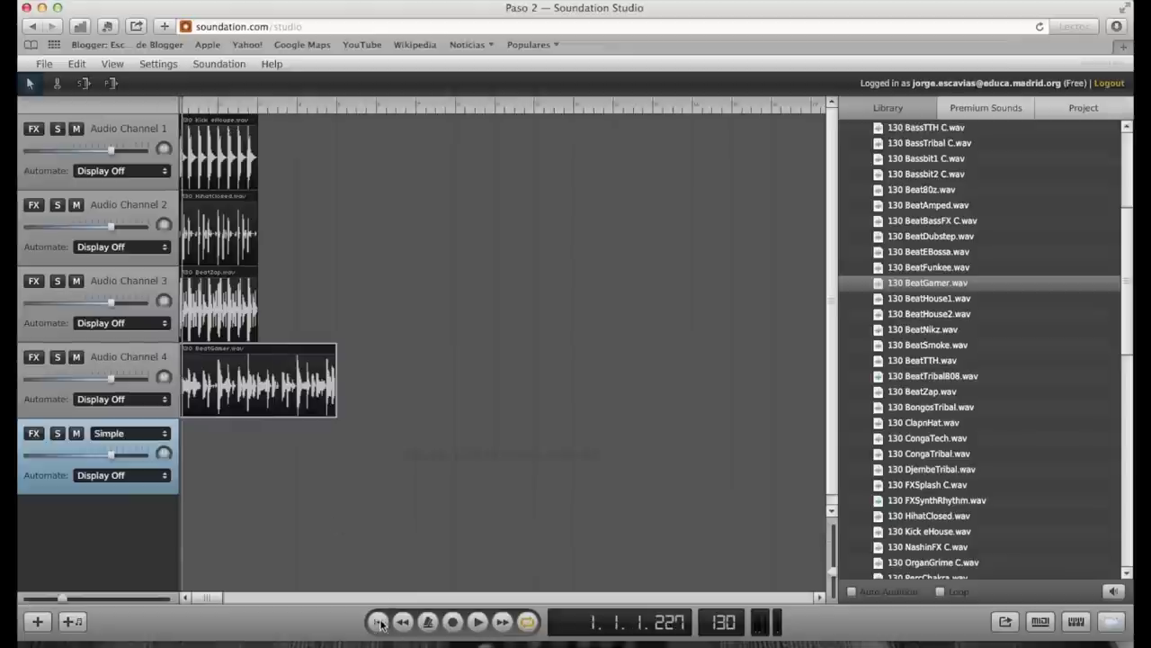
pyautogui.click(480, 621)
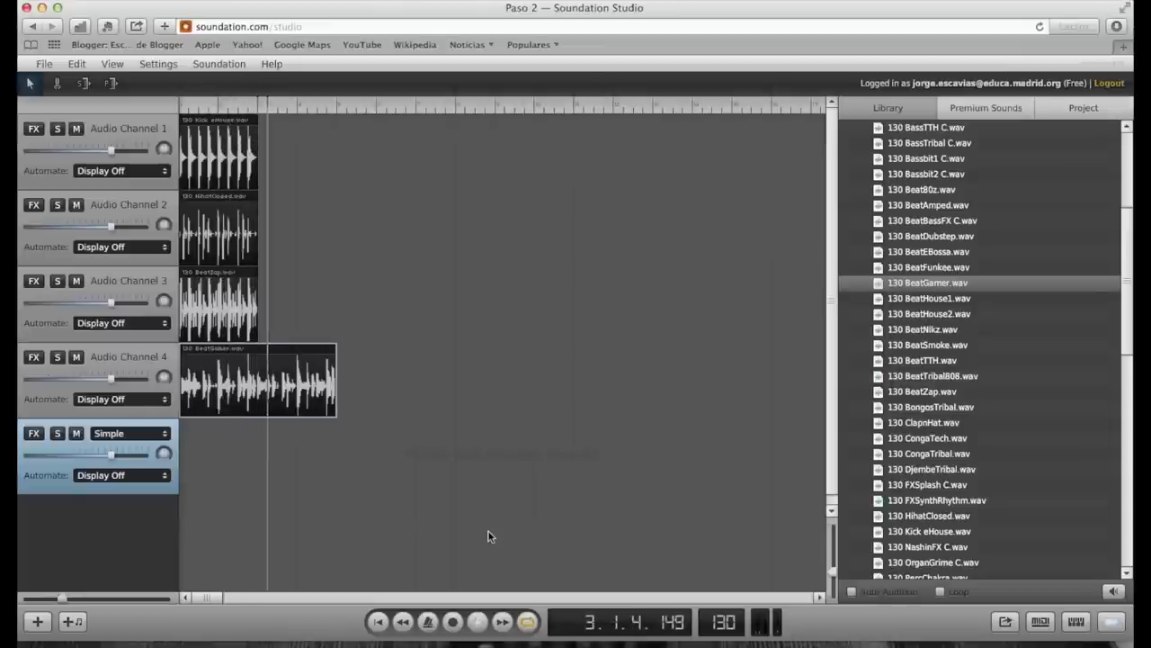
# Step: Stop playback and rename Audio Channels 1 to 4 as percusión 1, percusión 2, percusión 3 and percusión 4
pyautogui.click(478, 623)
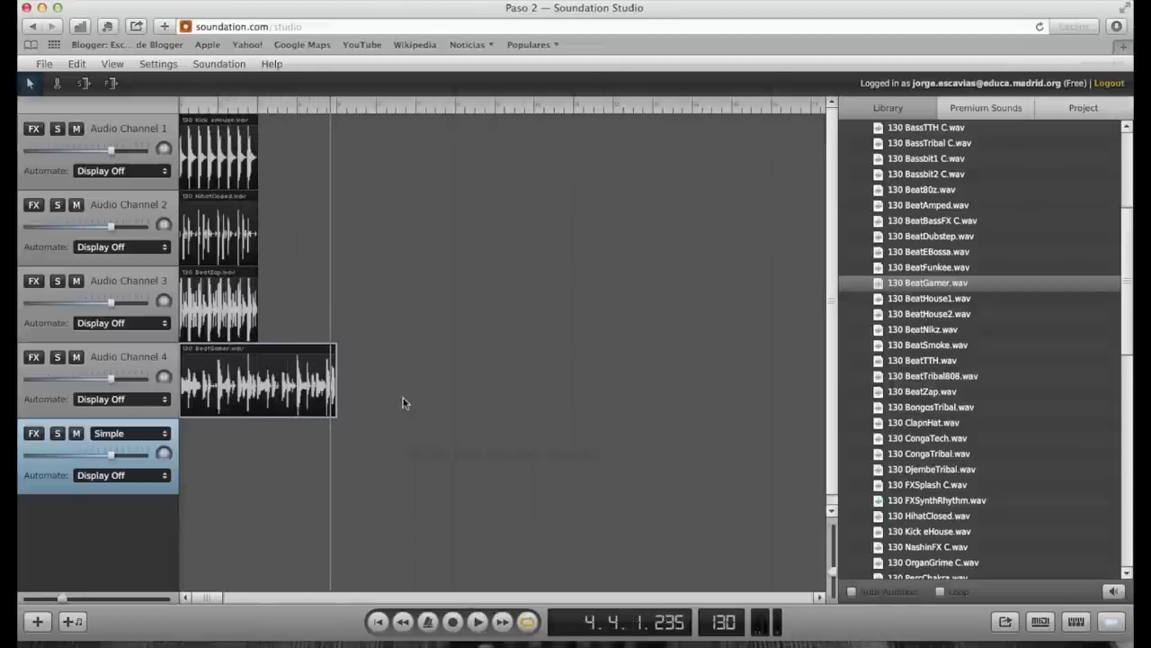
pyautogui.click(135, 131)
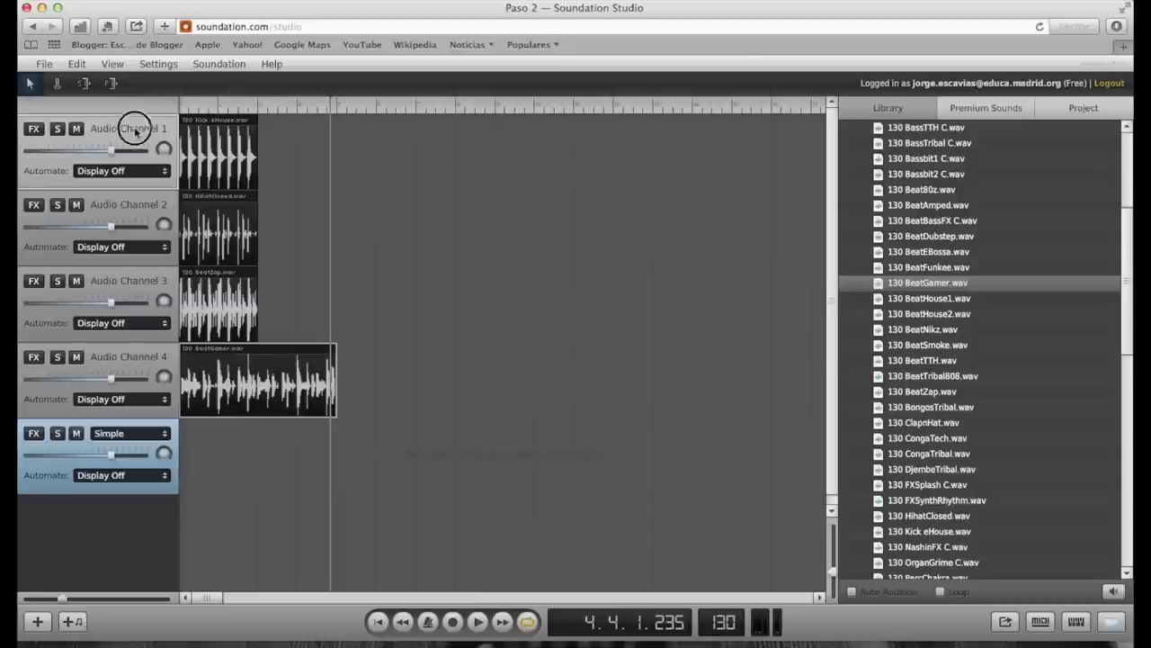
pyautogui.doubleClick(143, 133)
pyautogui.write('r')
pyautogui.write('erd')
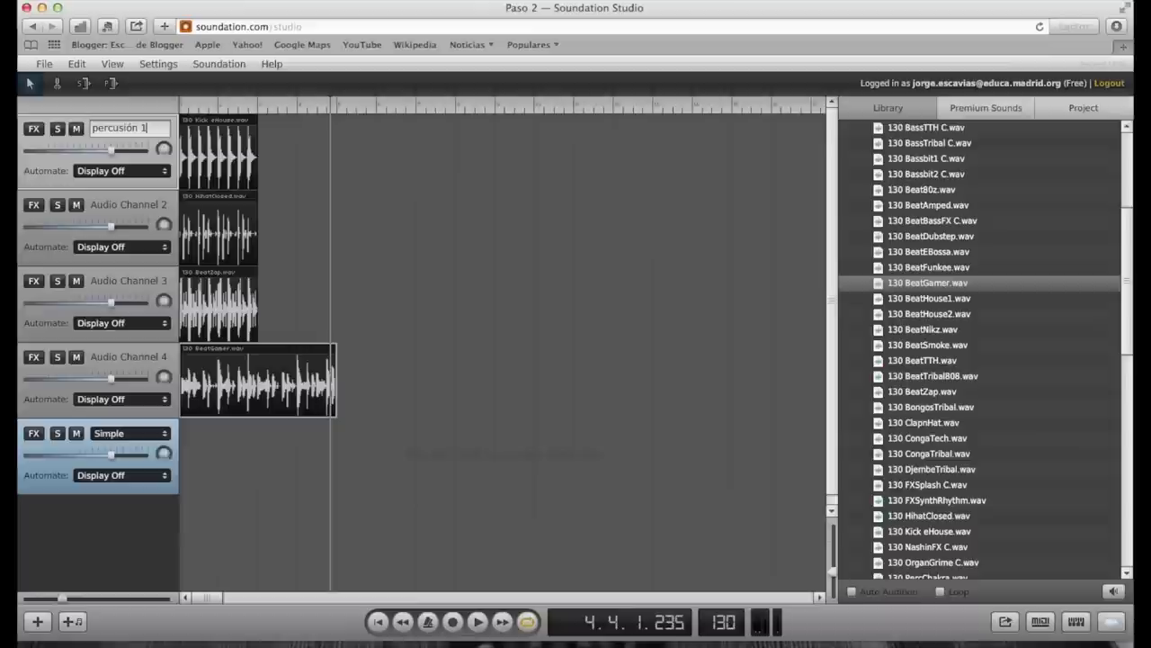
pyautogui.press('Return')
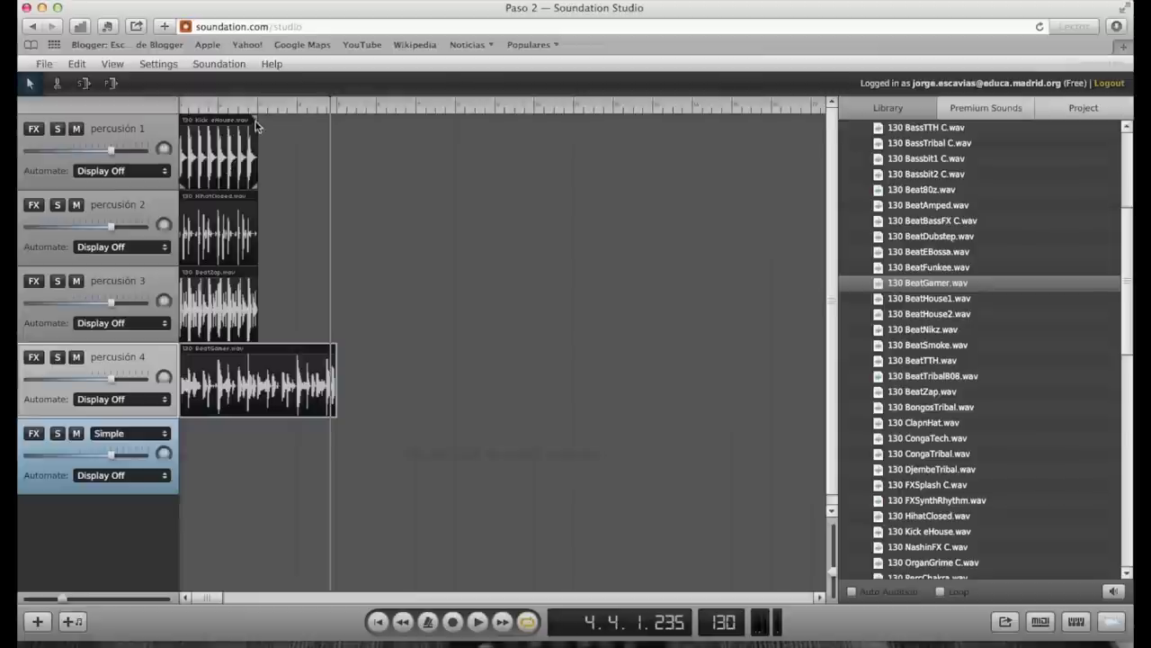
# Step: Loop the 130 Kick eHouse.wav clip on percusión 1 out to about bar 15 and play back part of it
pyautogui.moveTo(258, 122); pyautogui.dragTo(232, 115)
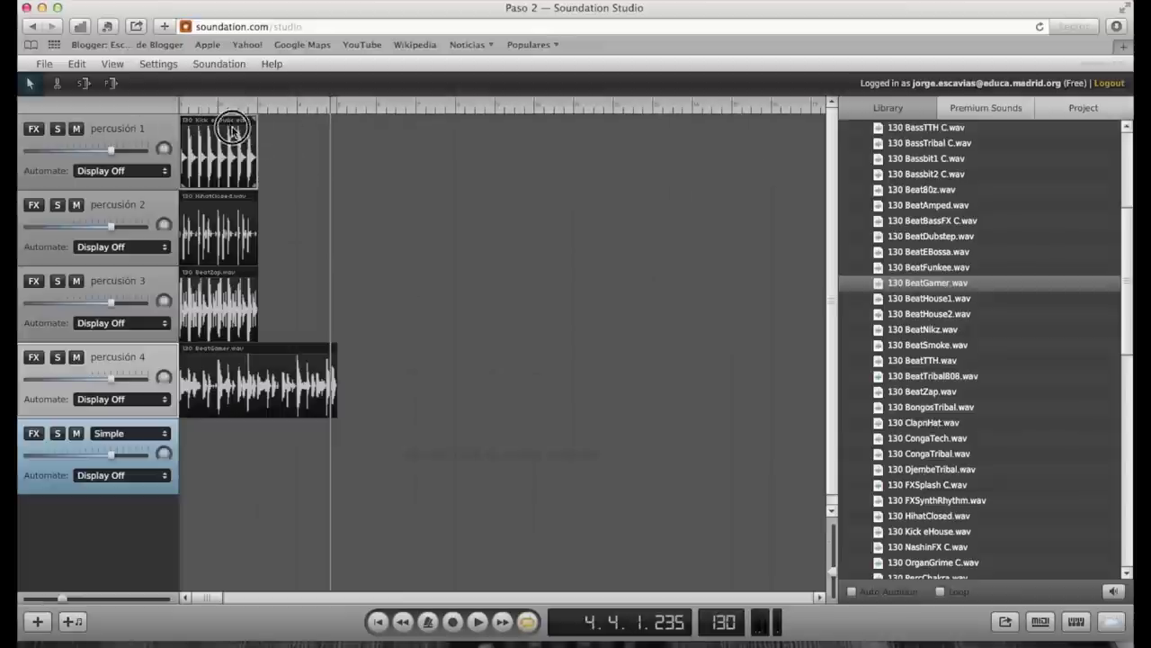
pyautogui.moveTo(241, 127); pyautogui.dragTo(742, 154)
pyautogui.click(282, 104)
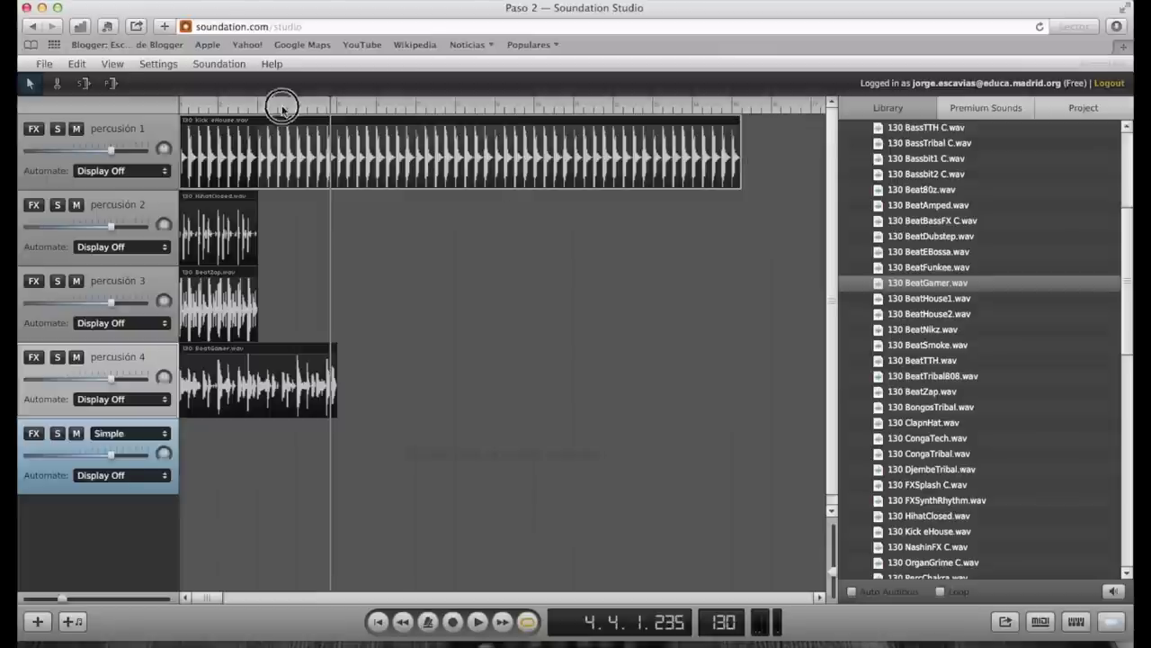
pyautogui.click(469, 621)
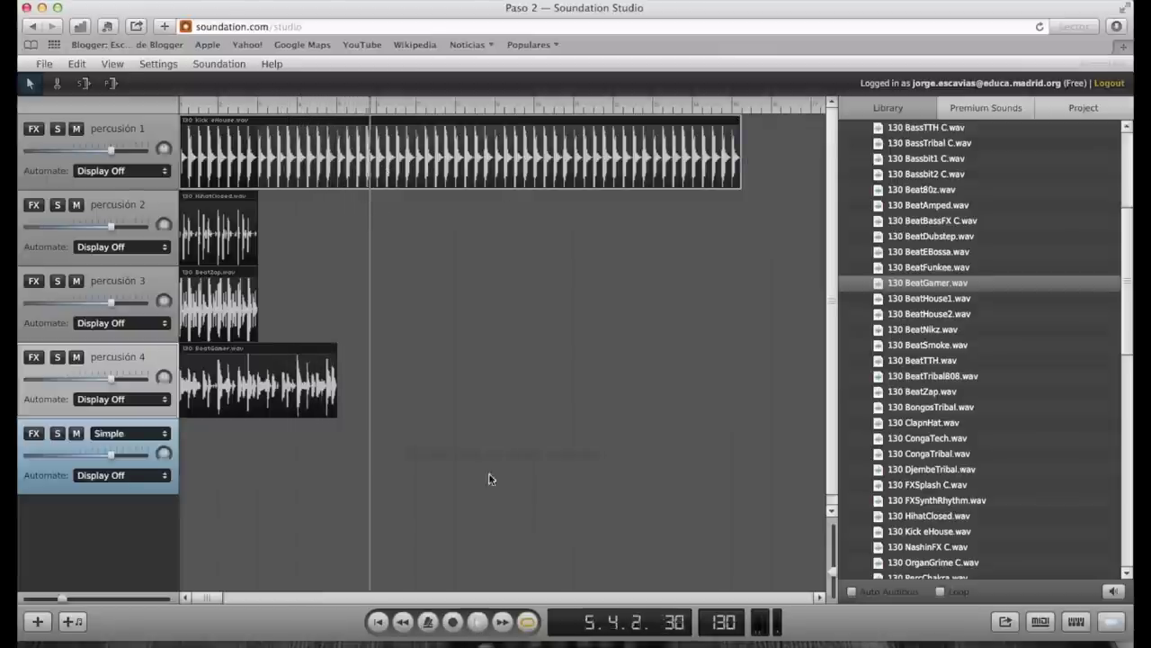
pyautogui.click(478, 621)
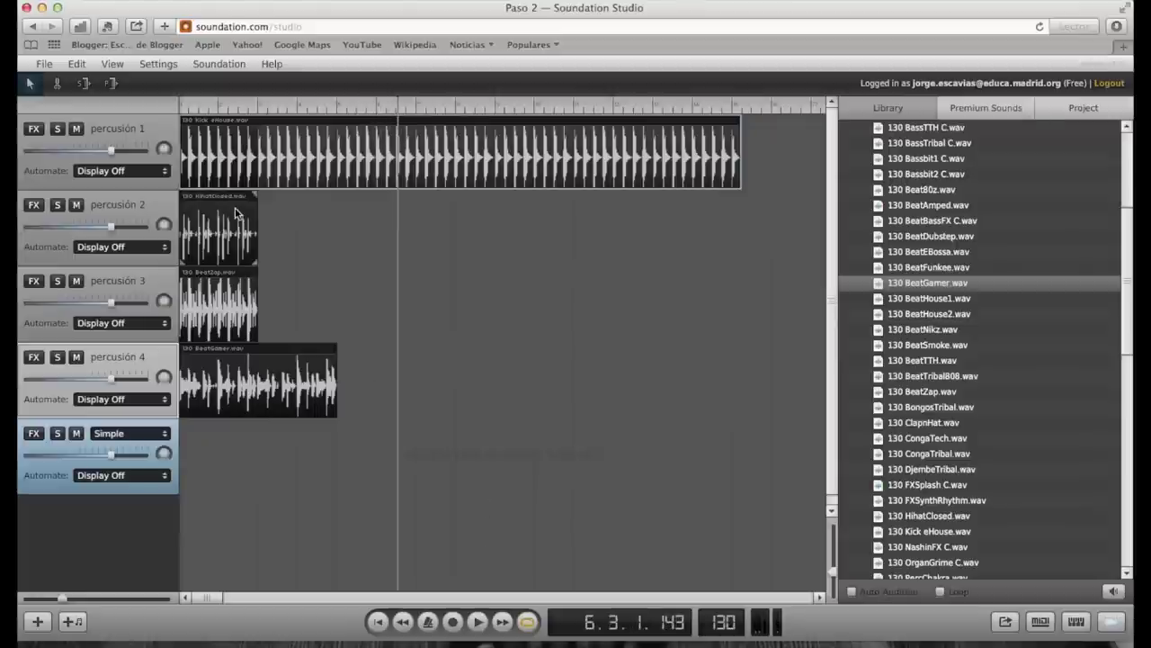
# Step: Shorten the 130 HihatClosed.wav clip on percusión 2 and the 130 BeatZap.wav clip on percusión 3 to one bar each
pyautogui.moveTo(257, 198)
pyautogui.mouseDown()
pyautogui.moveTo(334, 195)
pyautogui.moveTo(256, 207)
pyautogui.mouseUp()
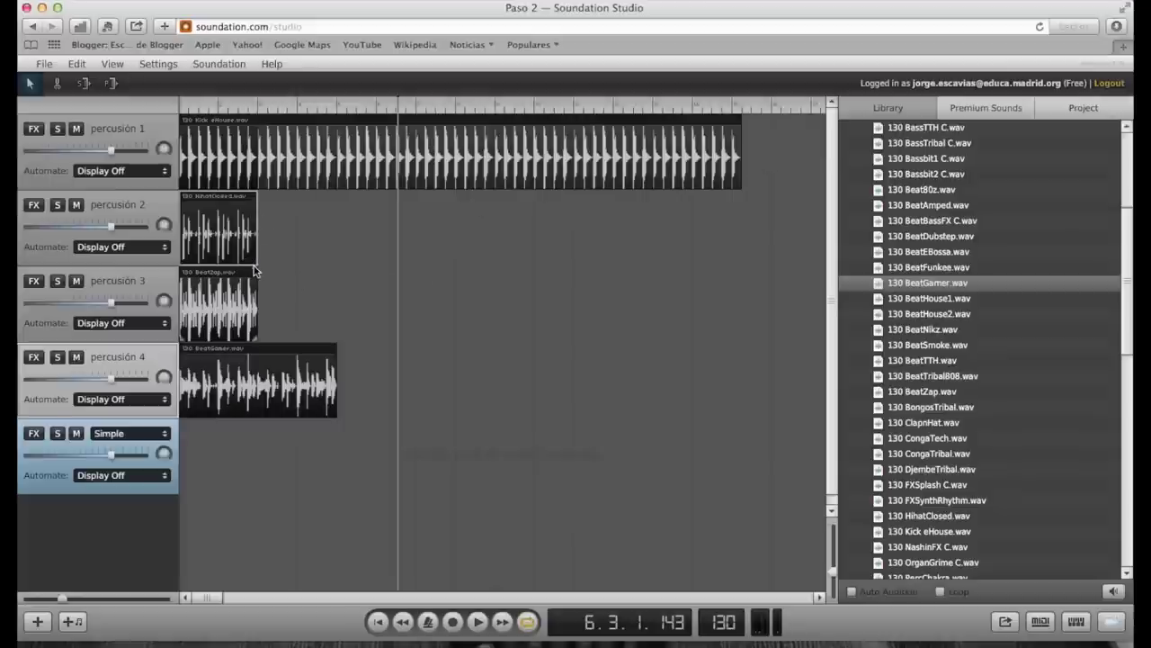
pyautogui.moveTo(254, 264)
pyautogui.mouseDown()
pyautogui.moveTo(218, 259)
pyautogui.moveTo(263, 264)
pyautogui.mouseUp()
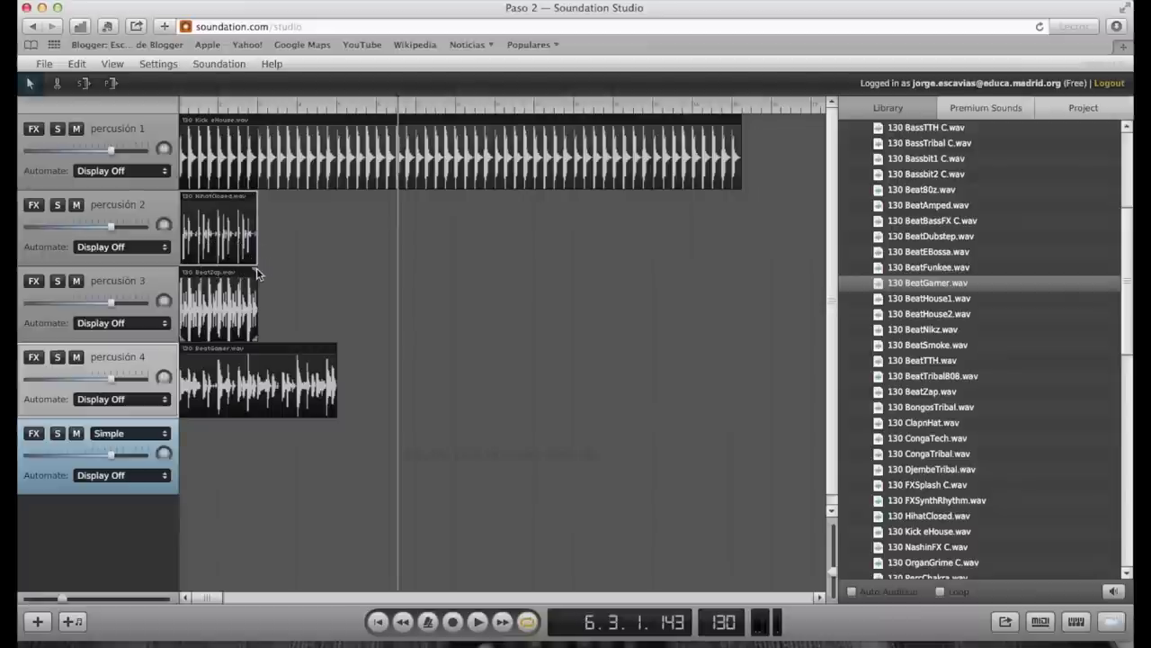
pyautogui.moveTo(255, 267); pyautogui.dragTo(216, 262)
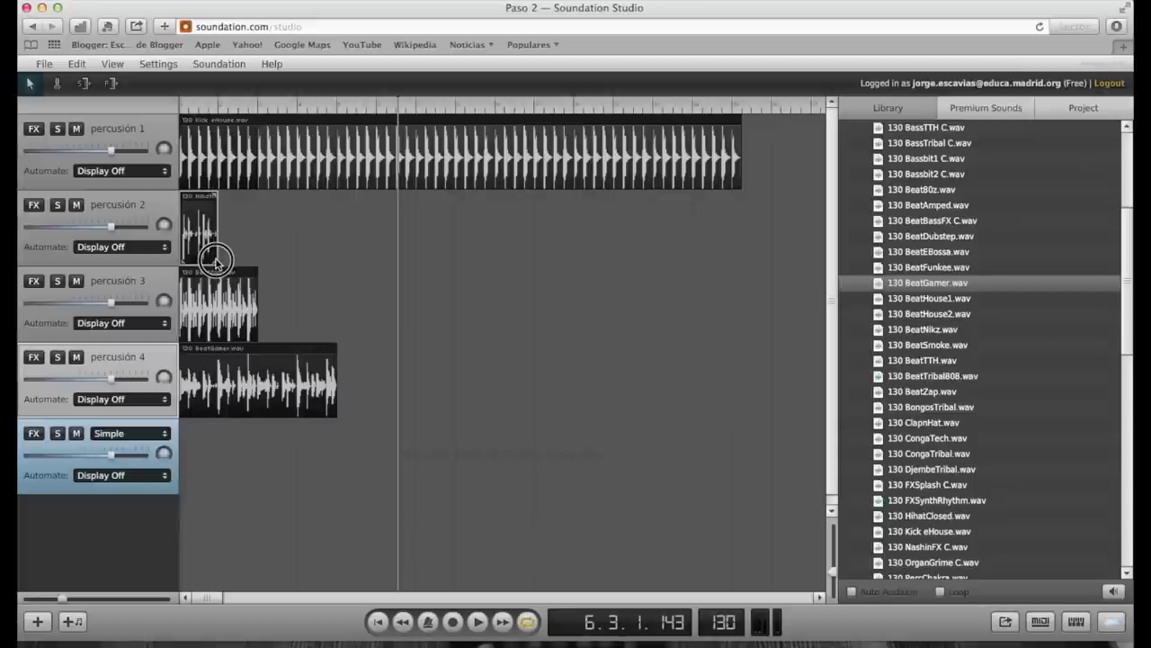
pyautogui.click(255, 343)
pyautogui.moveTo(254, 344); pyautogui.dragTo(215, 340)
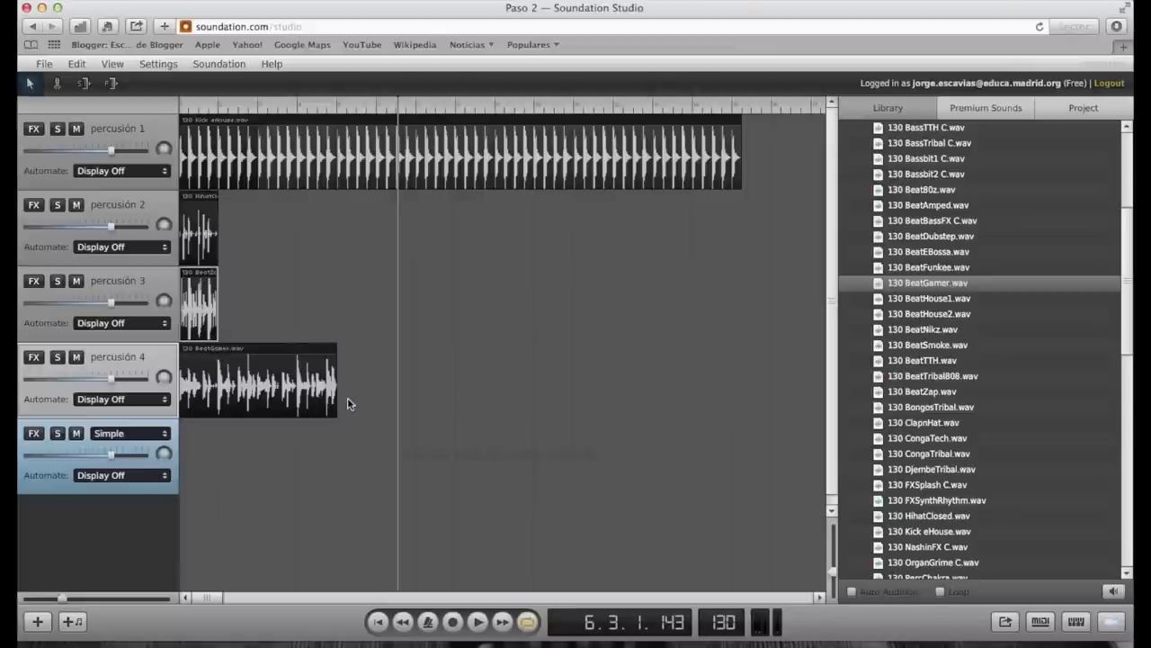
# Step: Trim about half a bar off the start of 130 BeatGamer.wav and extend the HihatClosed and BeatZap clips back to two bars
pyautogui.click(241, 363)
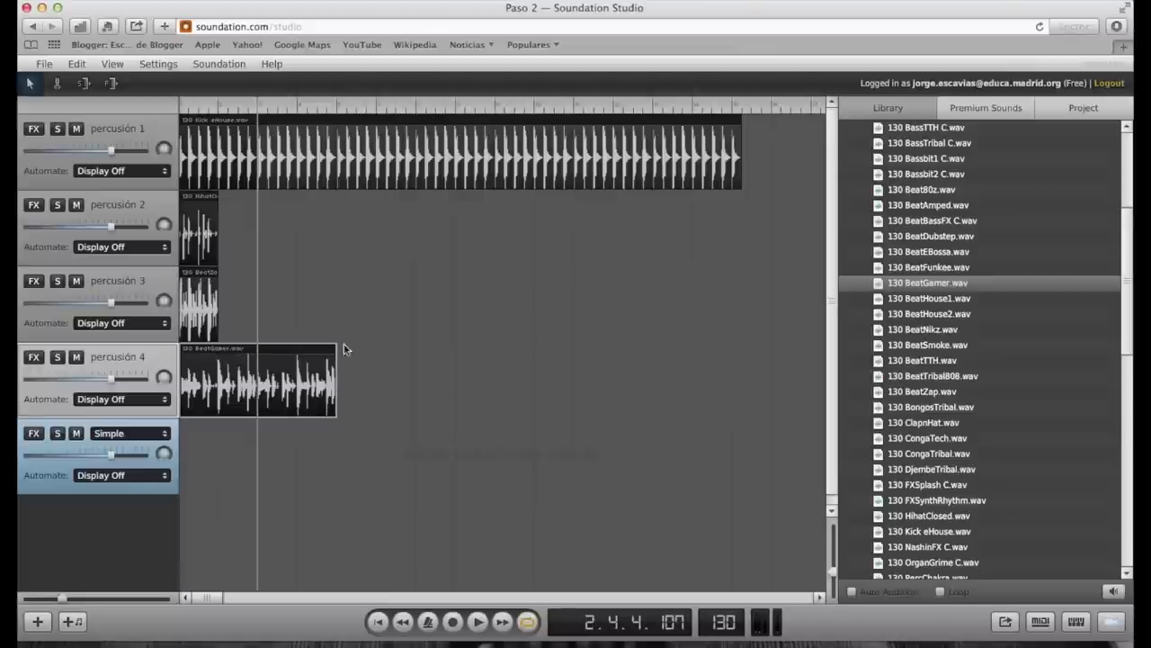
pyautogui.moveTo(181, 415)
pyautogui.mouseDown()
pyautogui.moveTo(200, 420)
pyautogui.moveTo(167, 419)
pyautogui.moveTo(199, 421)
pyautogui.mouseUp()
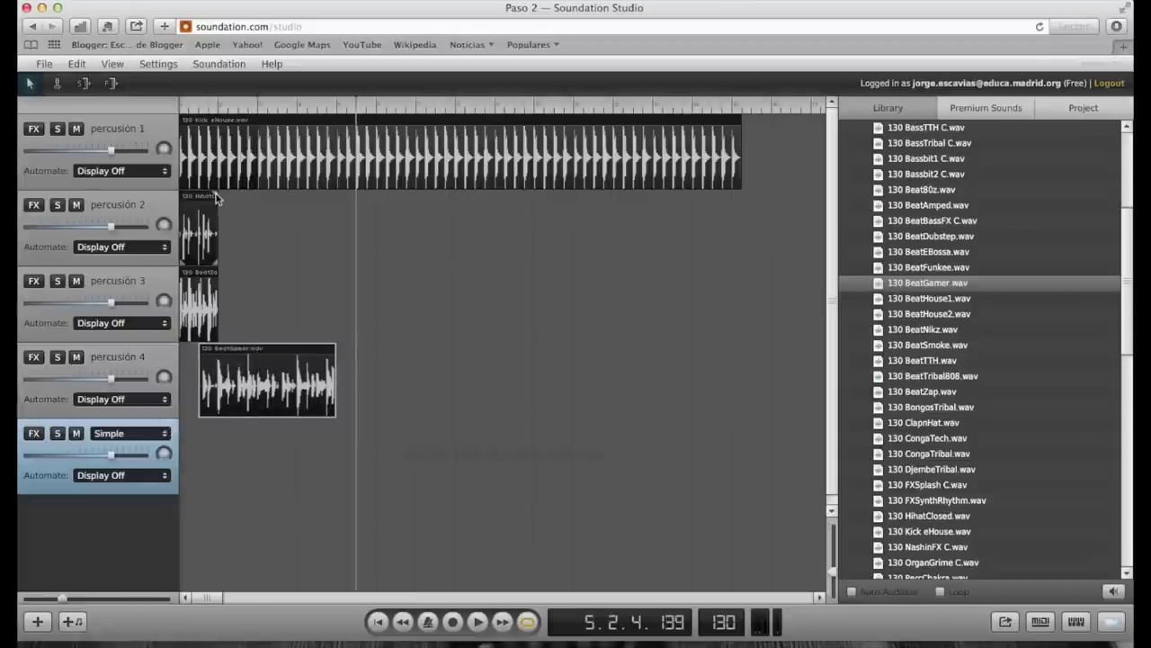
pyautogui.moveTo(216, 260); pyautogui.dragTo(257, 268)
pyautogui.moveTo(219, 334); pyautogui.dragTo(260, 343)
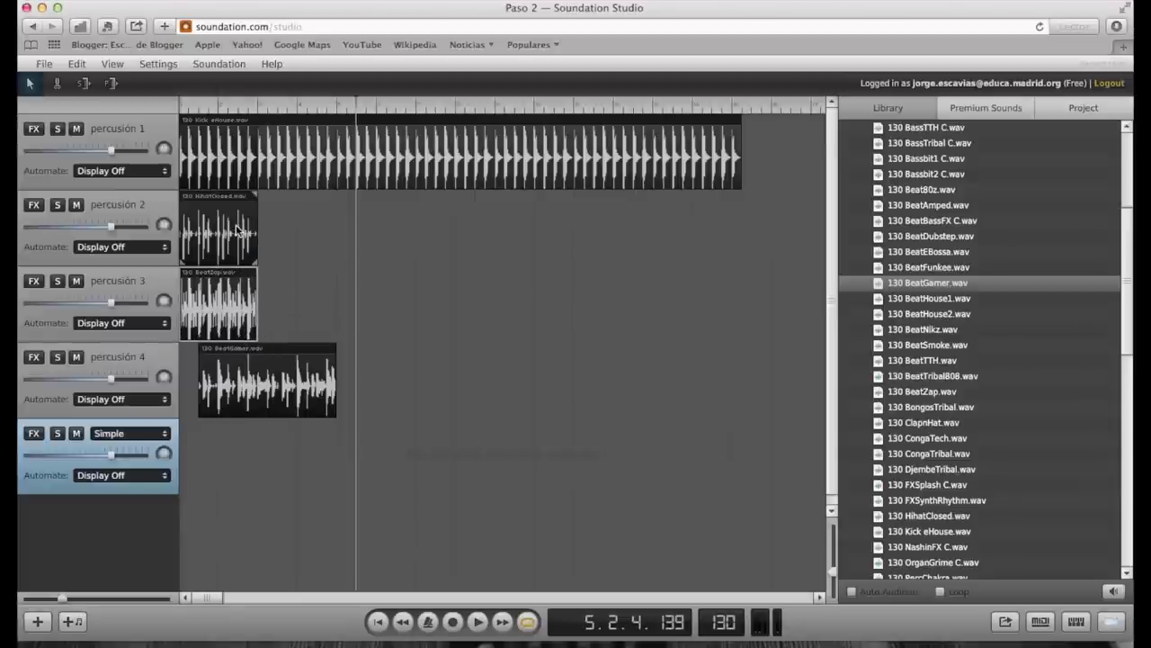
# Step: Copy the 130 HihatClosed.wav clip, paste it on percusión 2 and move the copy to start at bar 4
pyautogui.rightClick(228, 223)
pyautogui.click(226, 221)
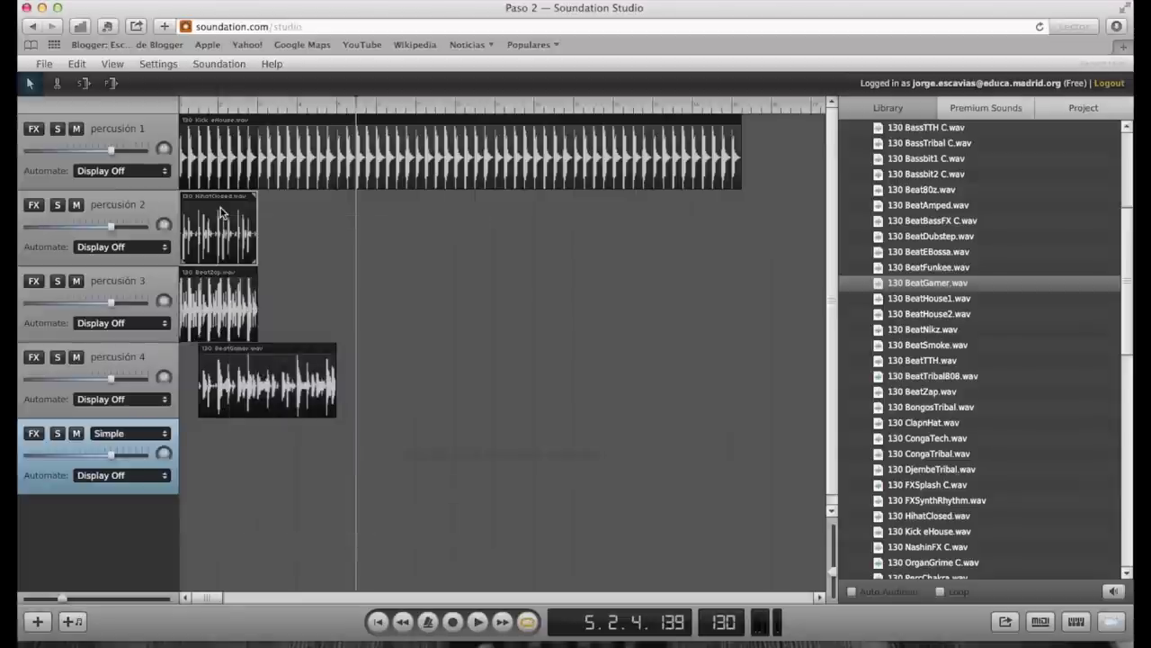
pyautogui.rightClick(220, 211)
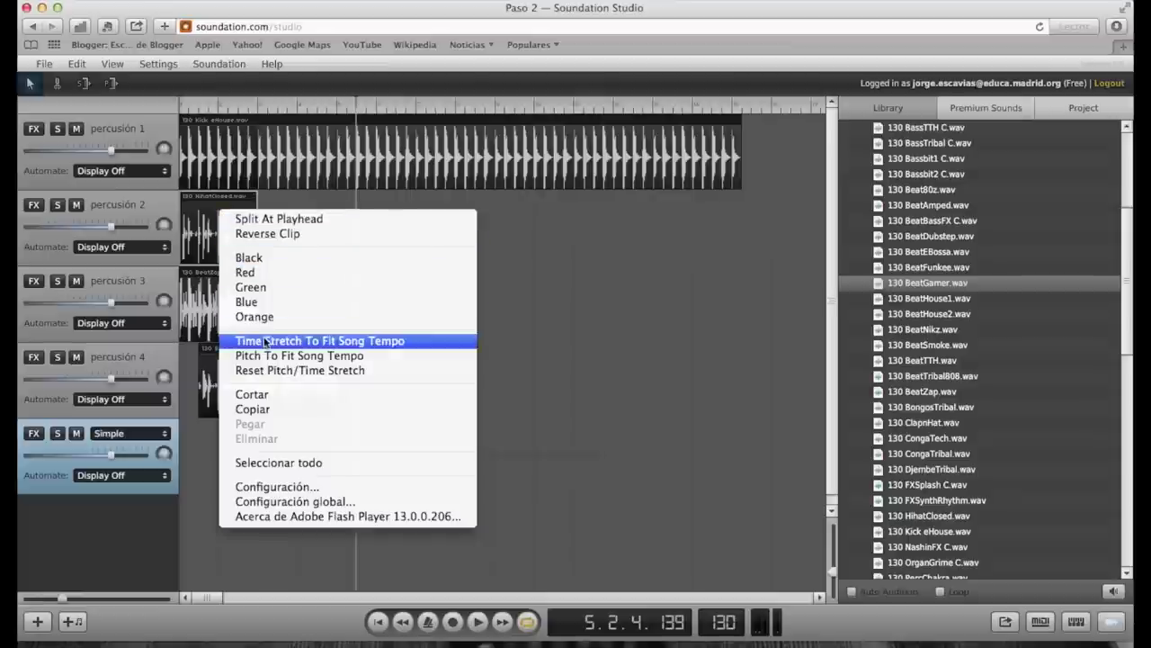
pyautogui.click(268, 409)
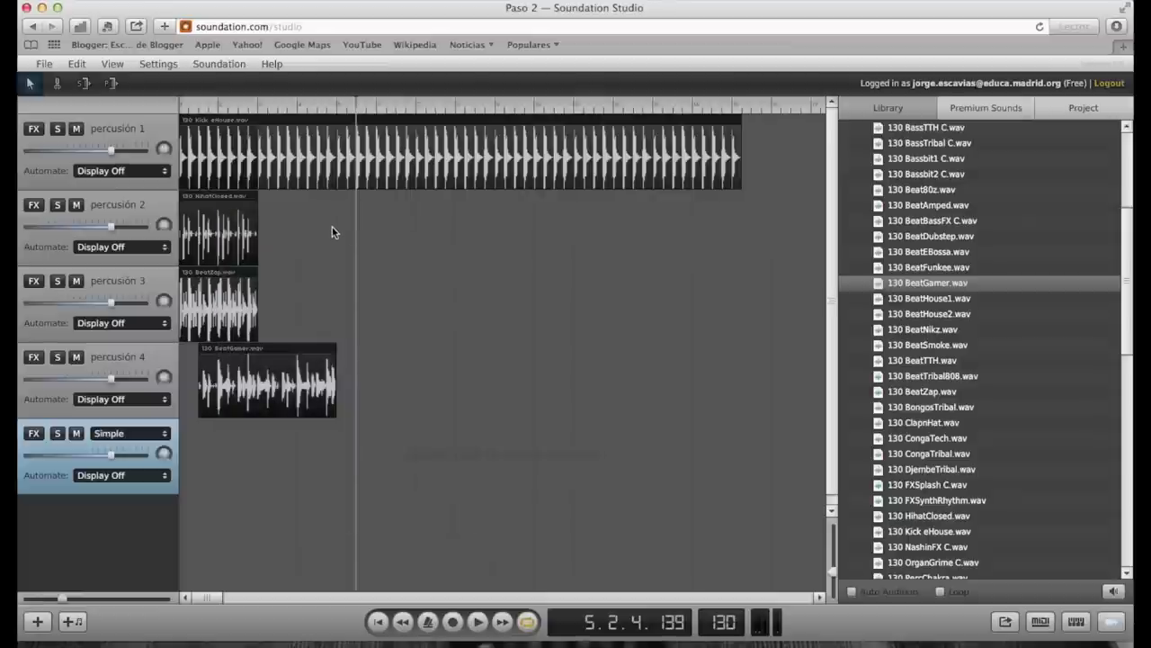
pyautogui.rightClick(332, 226)
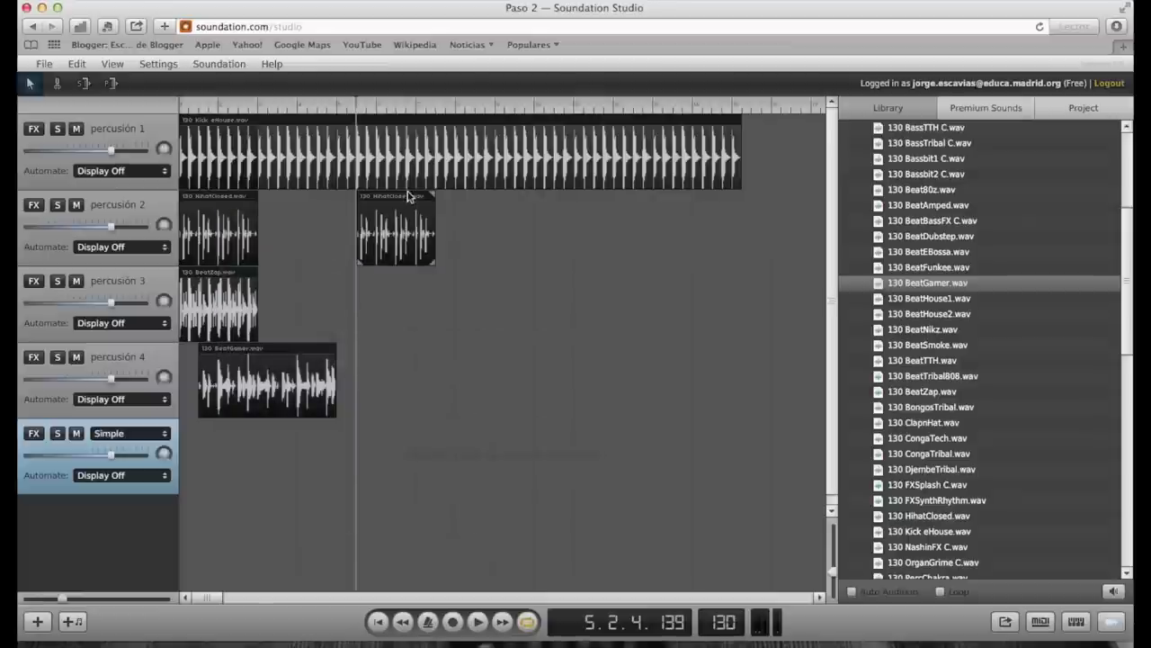
pyautogui.moveTo(390, 204); pyautogui.dragTo(329, 206)
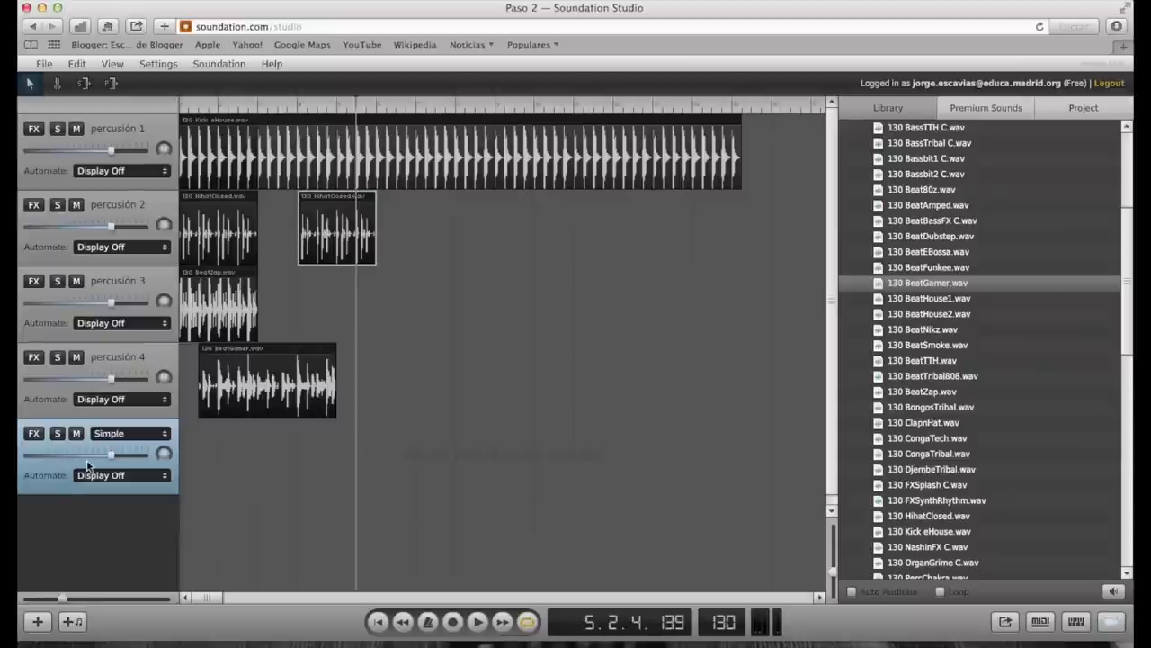
# Step: Add three new audio channels and move them above the Simple instrument channel, directly below percusión 4
pyautogui.click(38, 623)
pyautogui.click(38, 623)
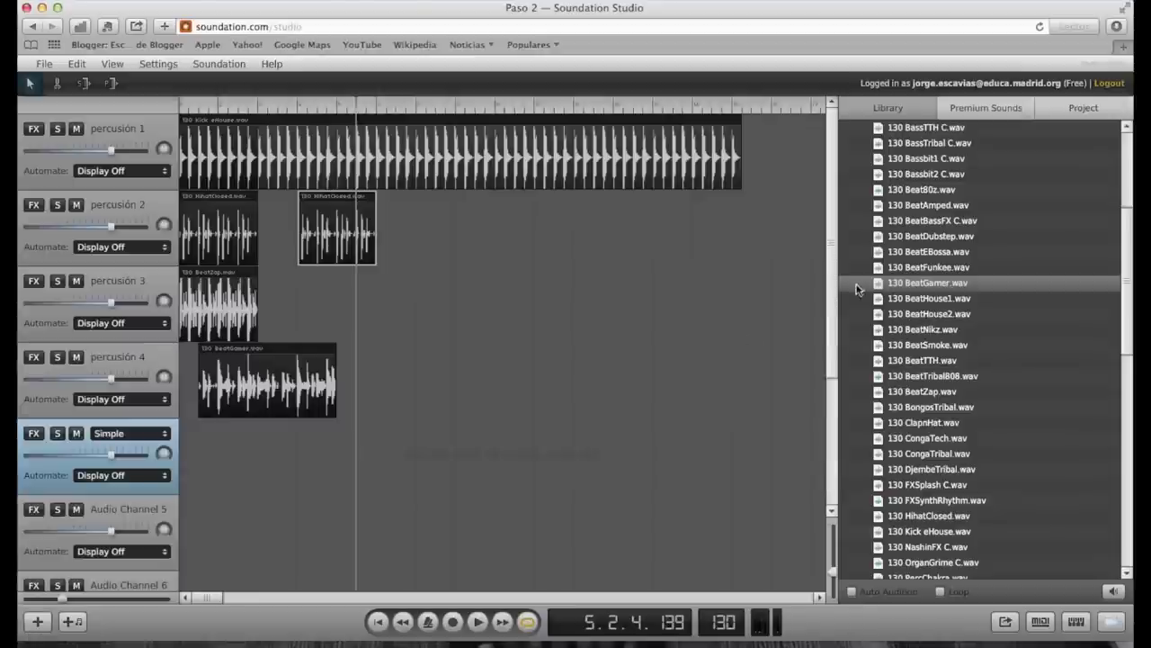
pyautogui.moveTo(830, 285); pyautogui.dragTo(827, 332)
pyautogui.click(95, 293)
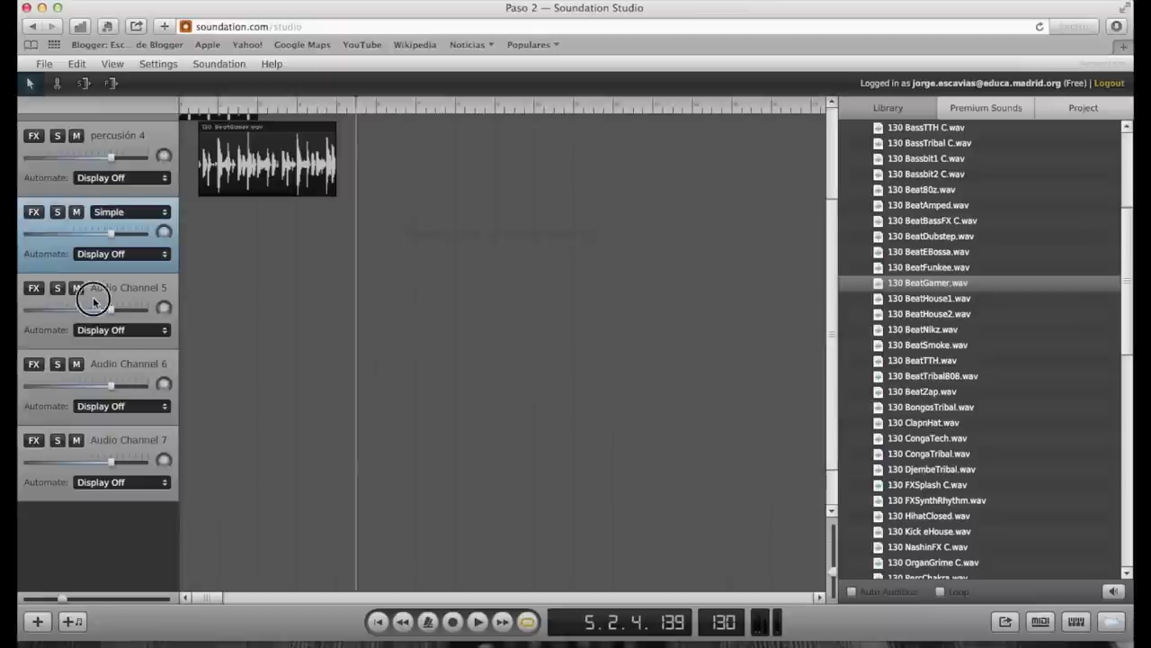
pyautogui.moveTo(95, 293); pyautogui.dragTo(99, 209)
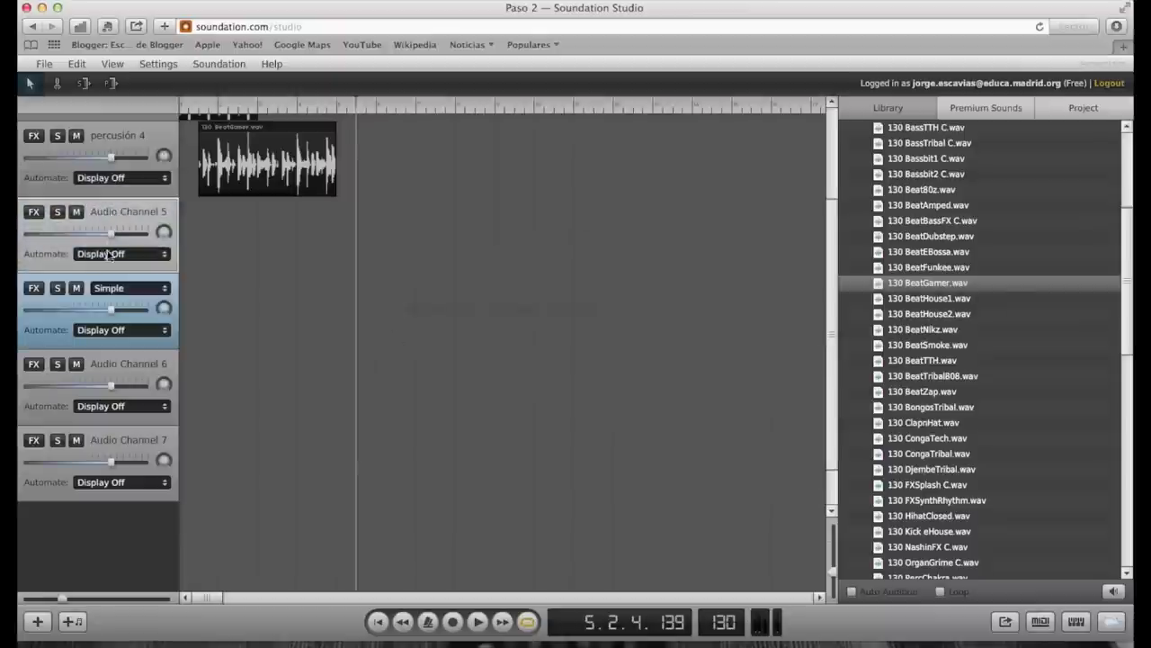
pyautogui.moveTo(91, 385); pyautogui.dragTo(107, 288)
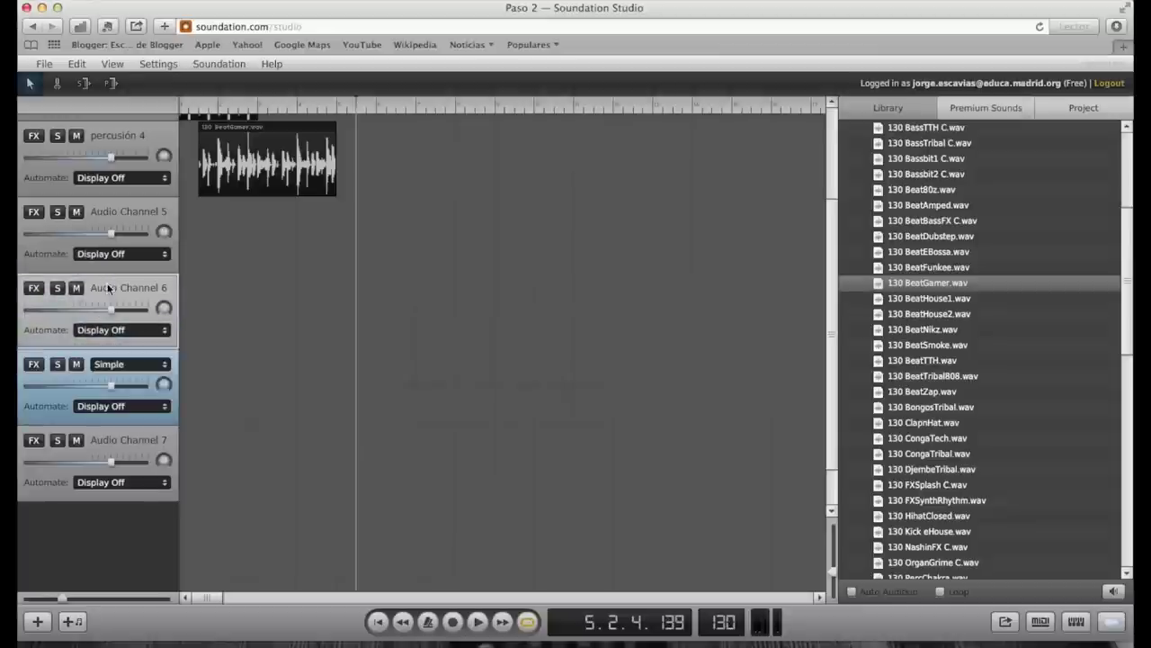
pyautogui.moveTo(97, 456); pyautogui.dragTo(103, 333)
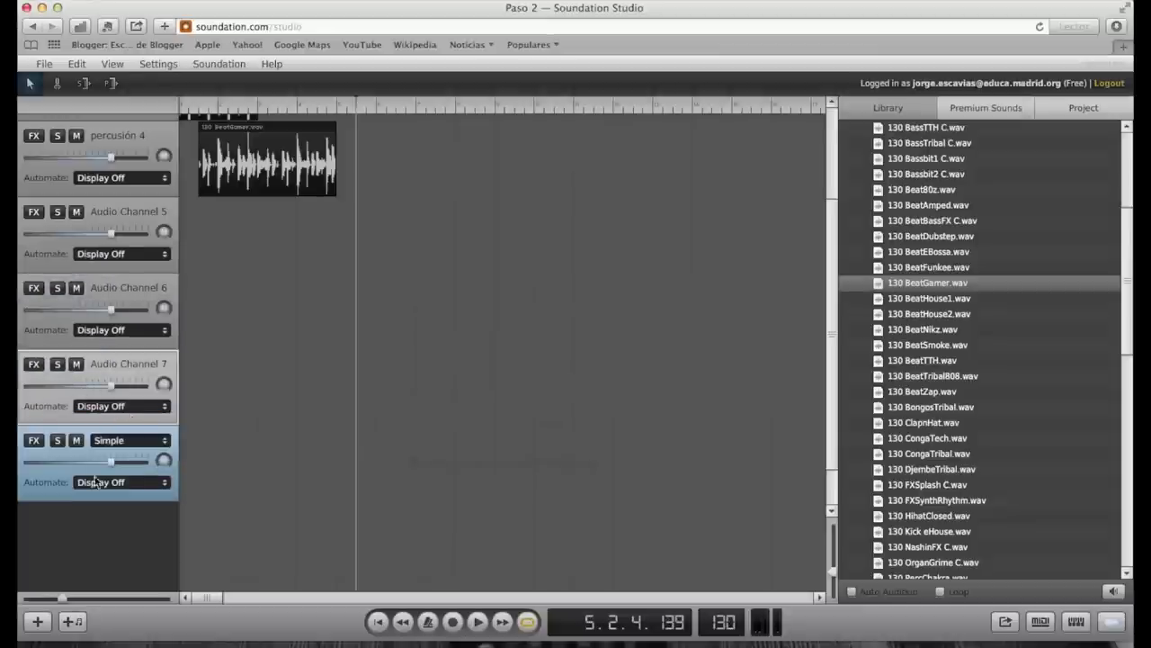
# Step: Audition 130 BassRider C.wav from the library and place it on Audio Channel 5 at bar 5
pyautogui.moveTo(829, 388)
pyautogui.mouseDown()
pyautogui.moveTo(837, 335)
pyautogui.moveTo(847, 391)
pyautogui.mouseUp()
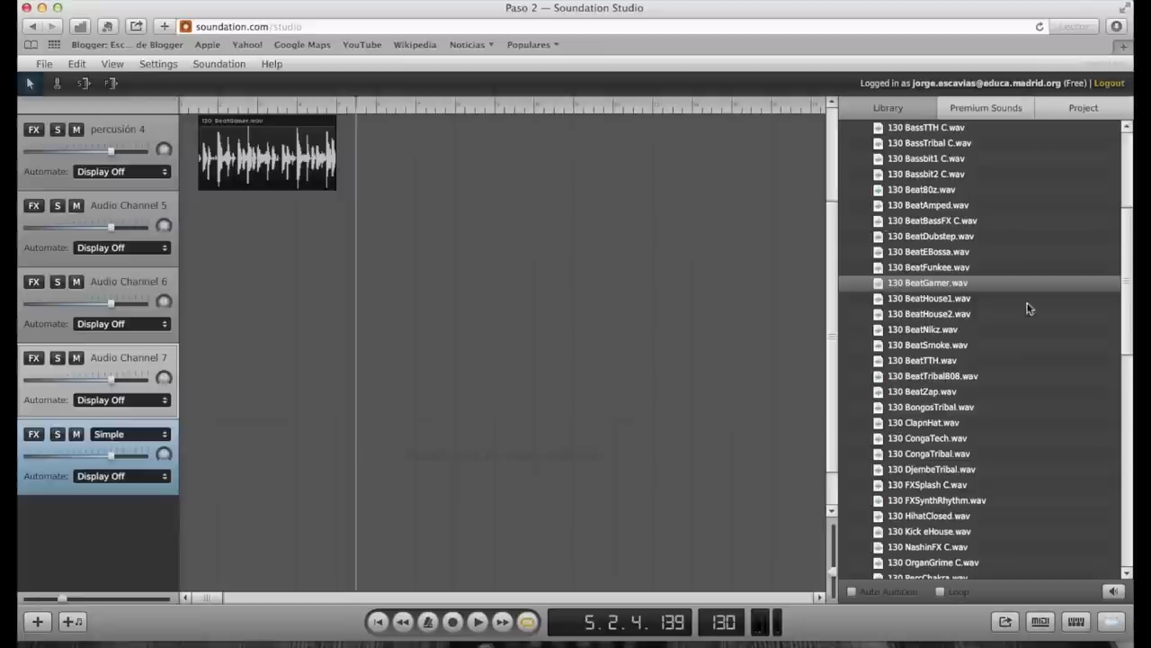
pyautogui.scroll(5, 1130, 336)
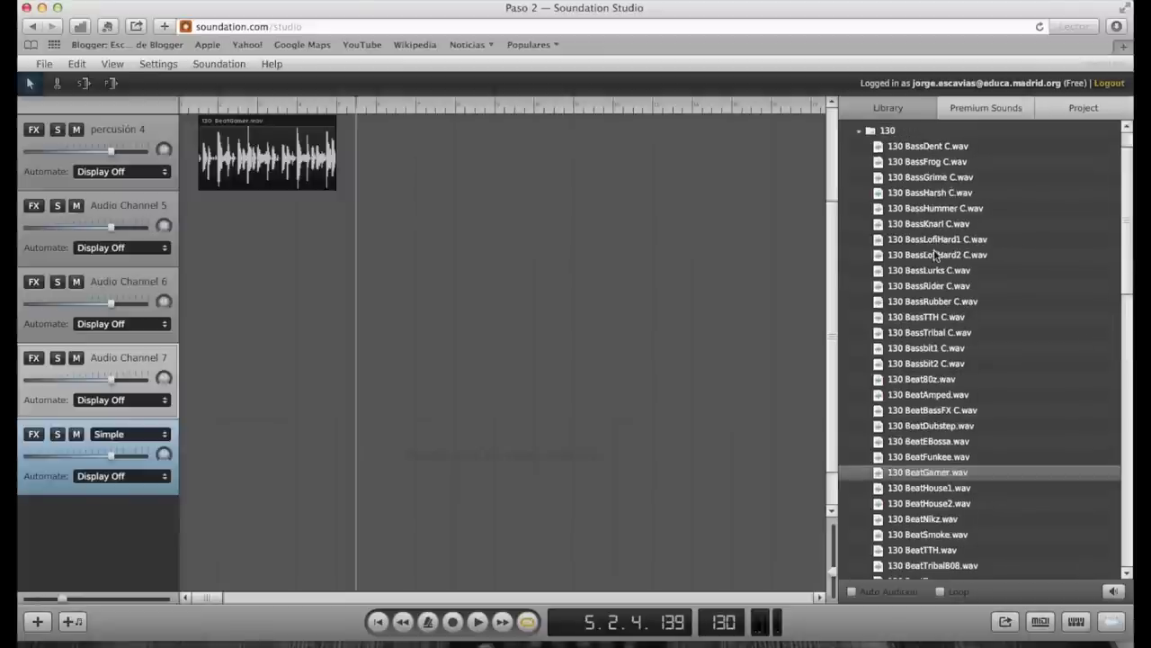
pyautogui.click(932, 287)
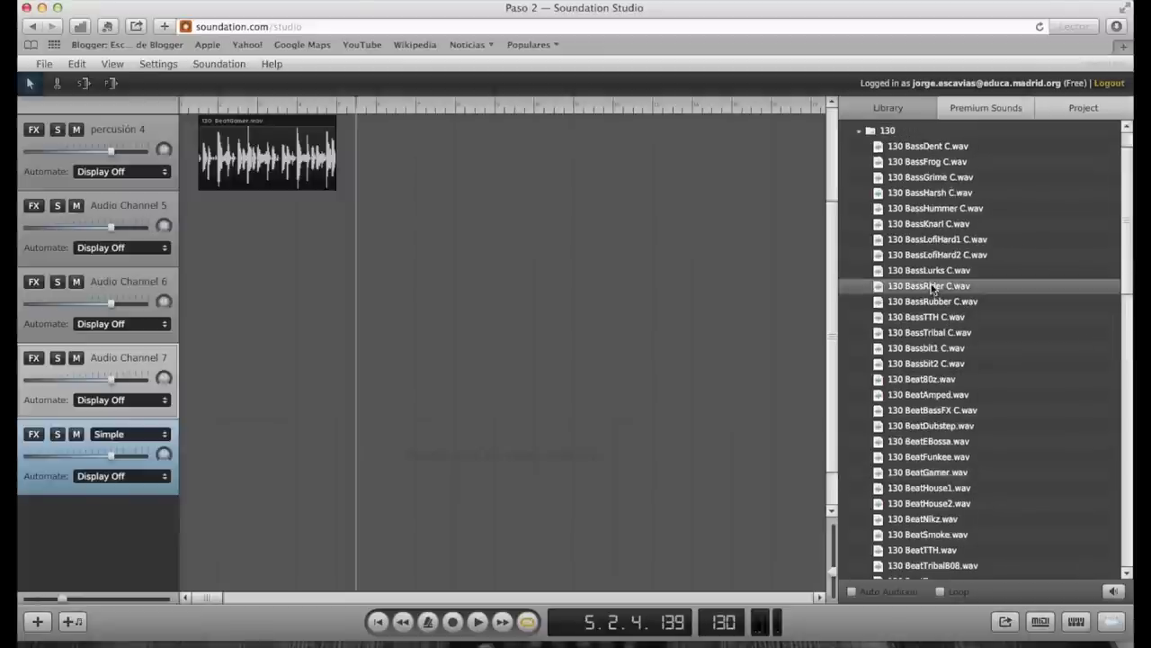
pyautogui.click(1115, 591)
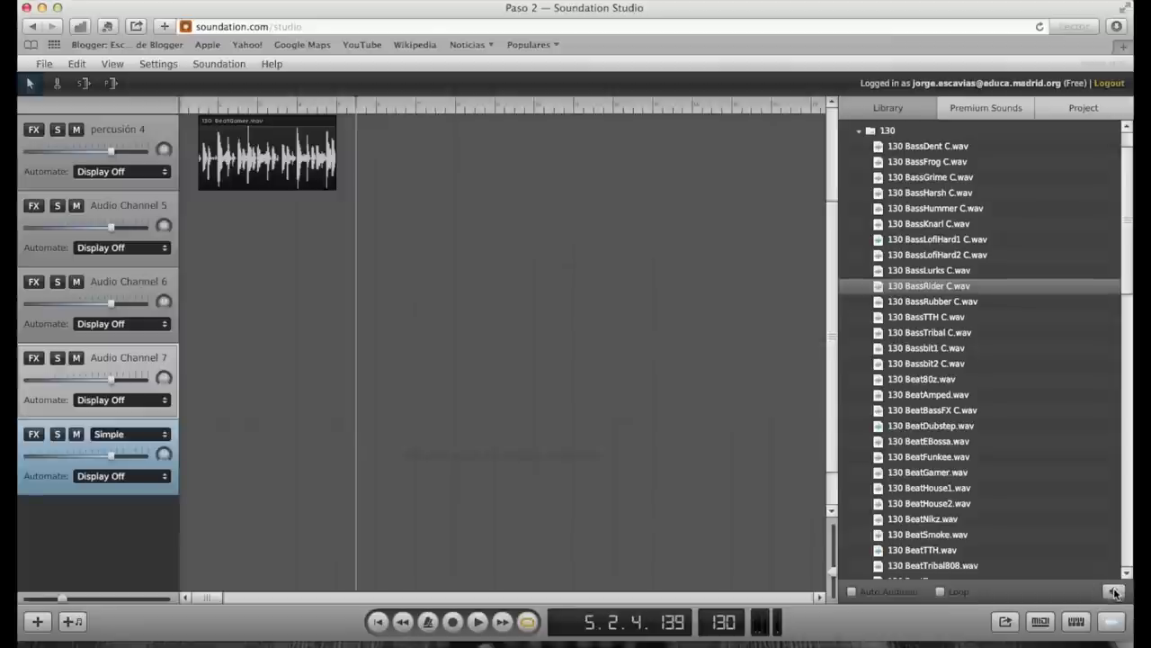
pyautogui.moveTo(916, 288); pyautogui.dragTo(355, 233)
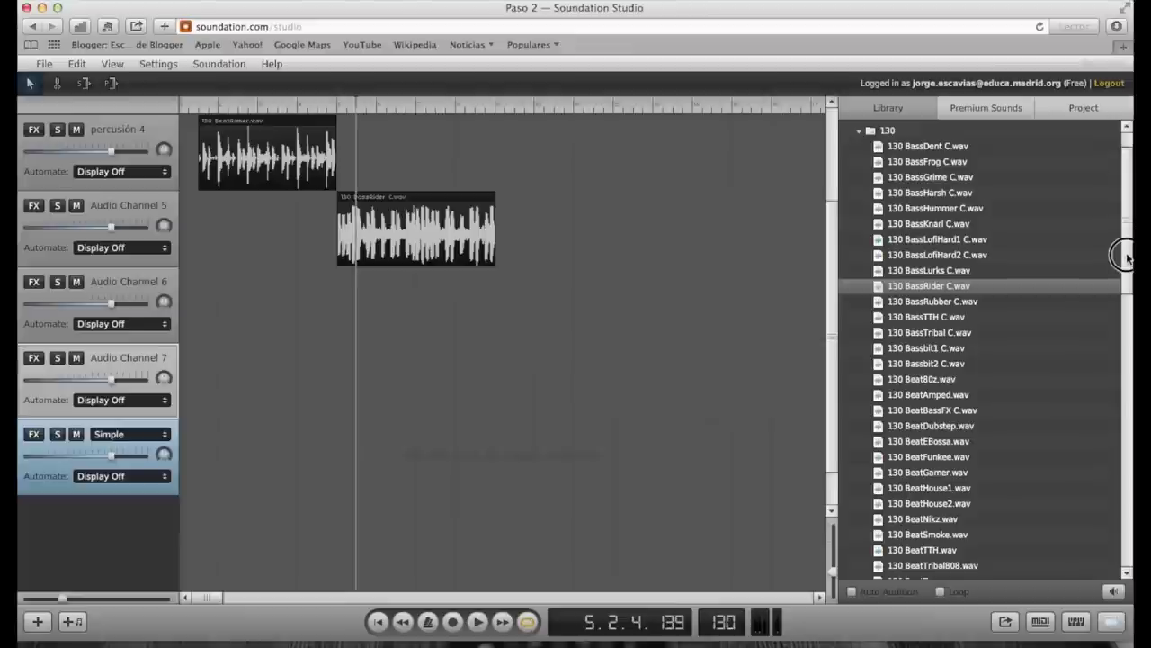
# Step: Place 130 SynthDark1 C.wav on Audio Channel 6 and move it to start at bar 9, where the bass clip ends
pyautogui.moveTo(1123, 249); pyautogui.dragTo(1125, 389)
pyautogui.moveTo(936, 449); pyautogui.dragTo(356, 311)
pyautogui.moveTo(423, 284); pyautogui.dragTo(585, 287)
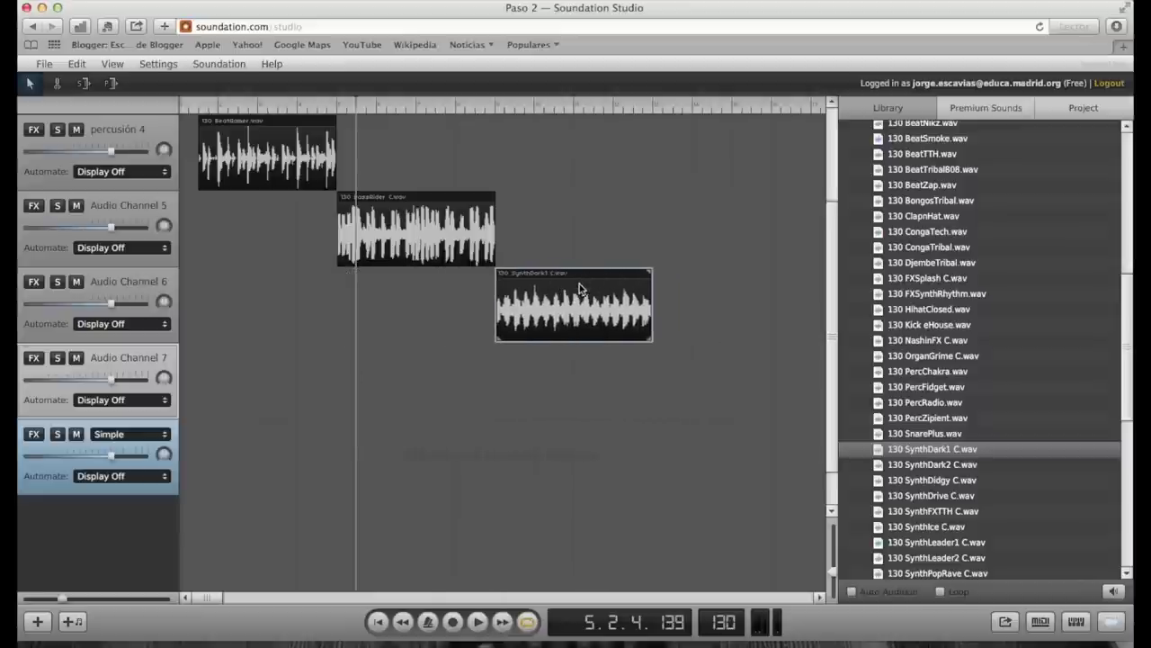
# Step: Loop the BassRider clip out to about bar 17 and add 130 SynthDark2 C.wav on Audio Channel 6 directly after SynthDark1
pyautogui.moveTo(493, 194); pyautogui.dragTo(815, 238)
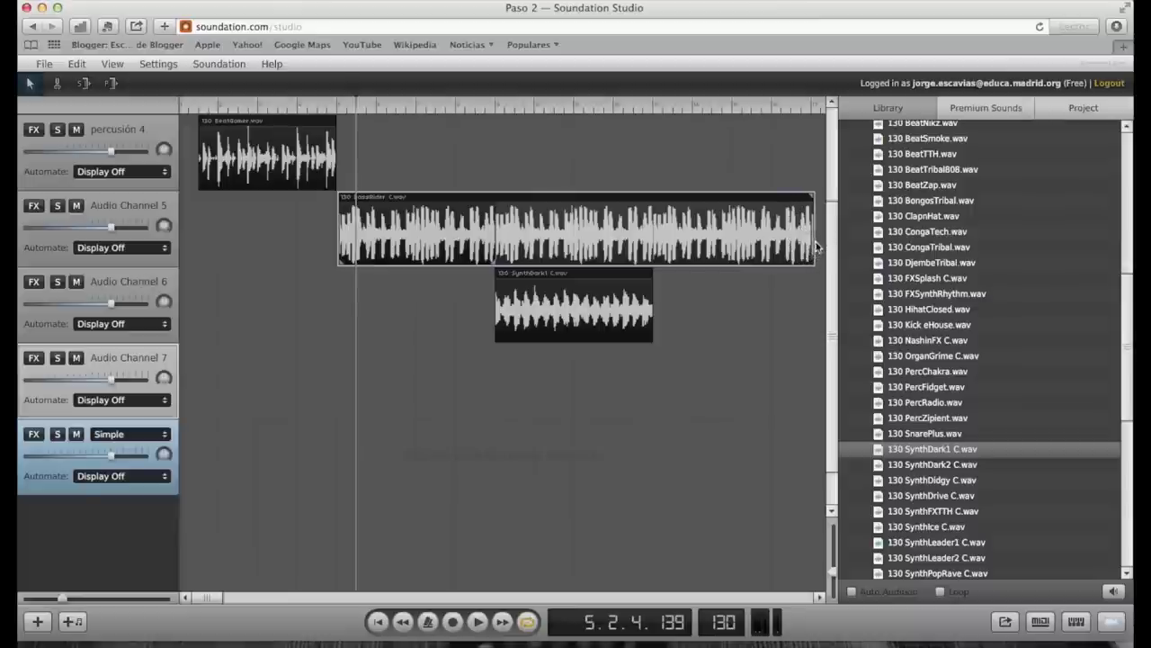
pyautogui.click(925, 466)
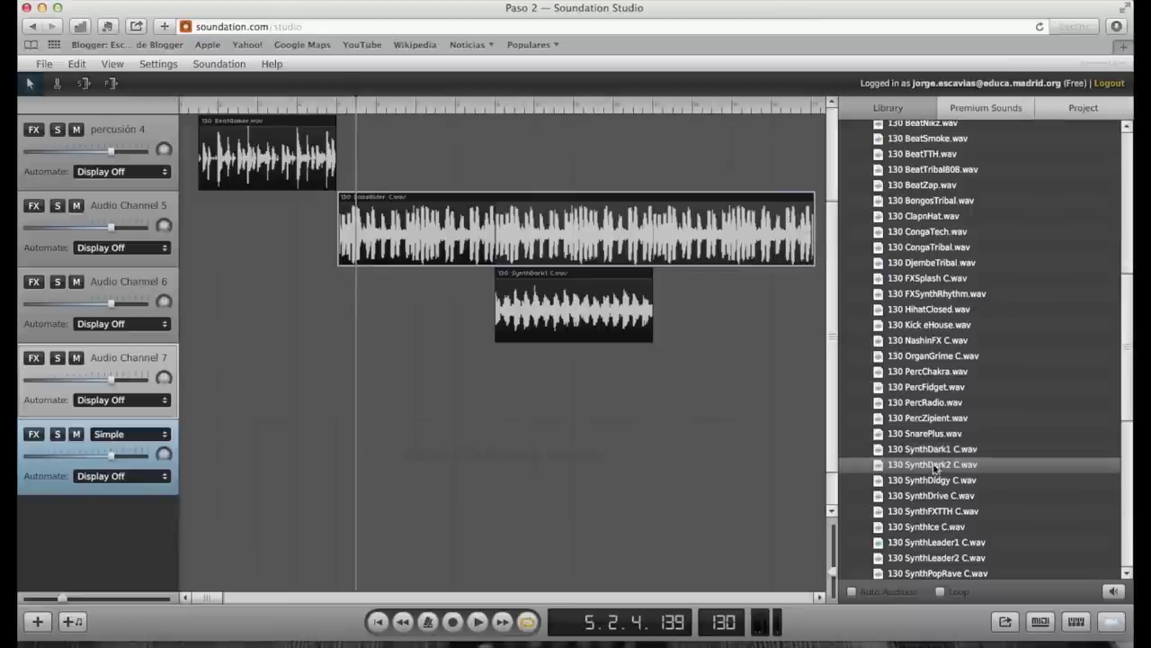
pyautogui.moveTo(932, 464); pyautogui.dragTo(673, 313)
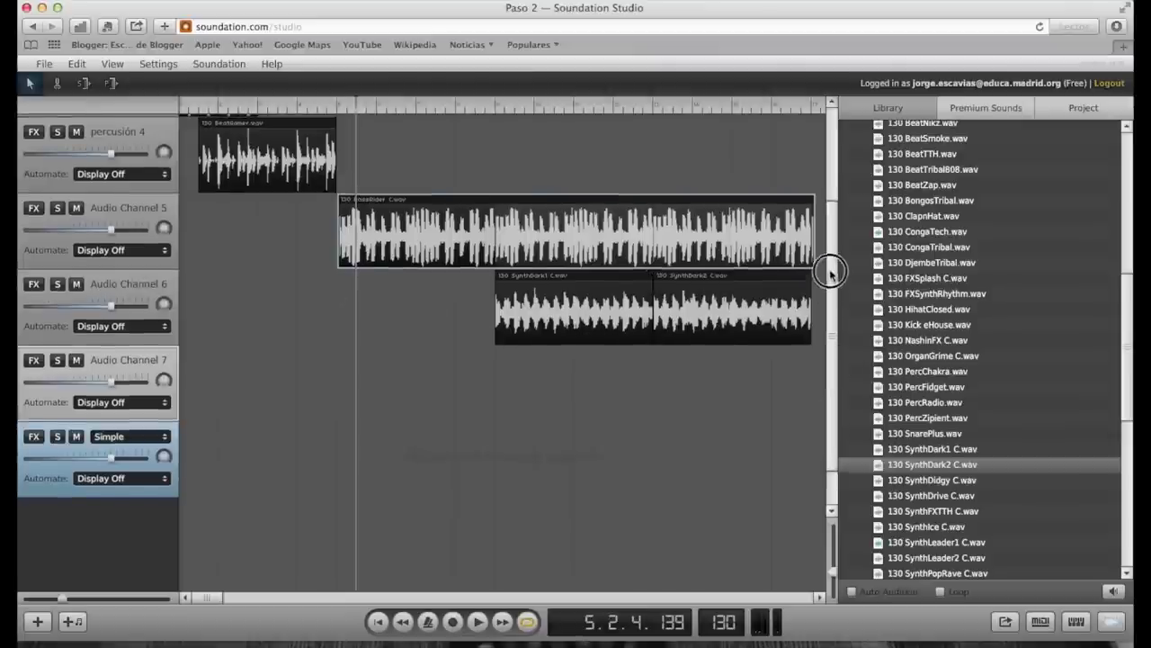
pyautogui.scroll(5, 828, 279)
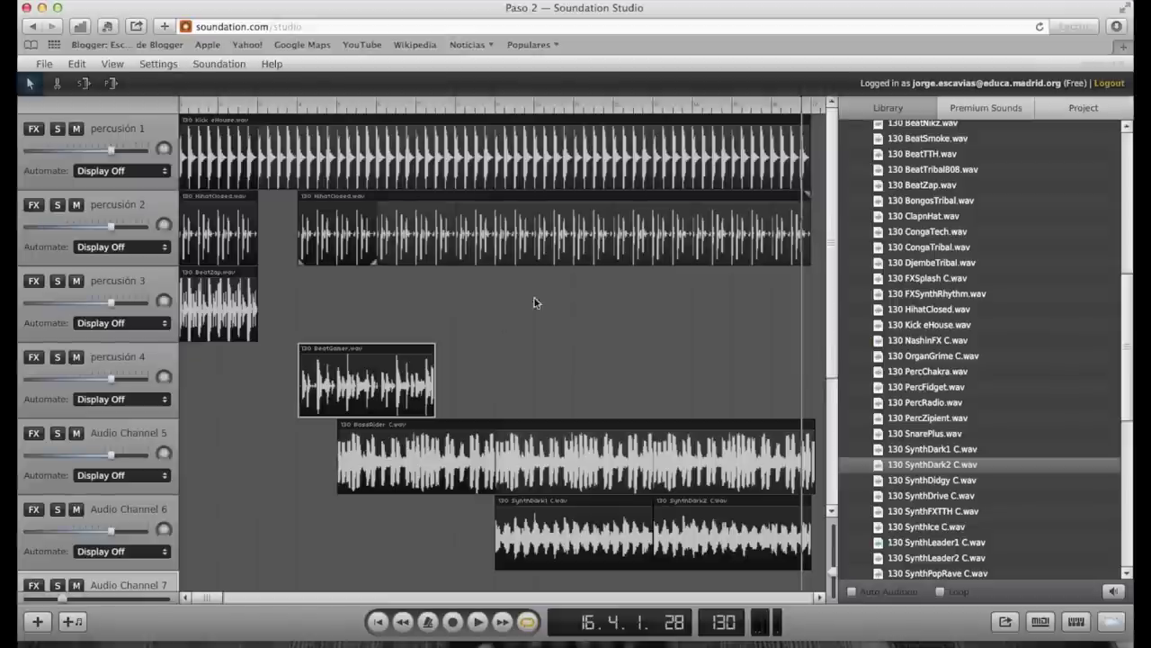
# Step: Open the saved song Paso 3
pyautogui.click(45, 66)
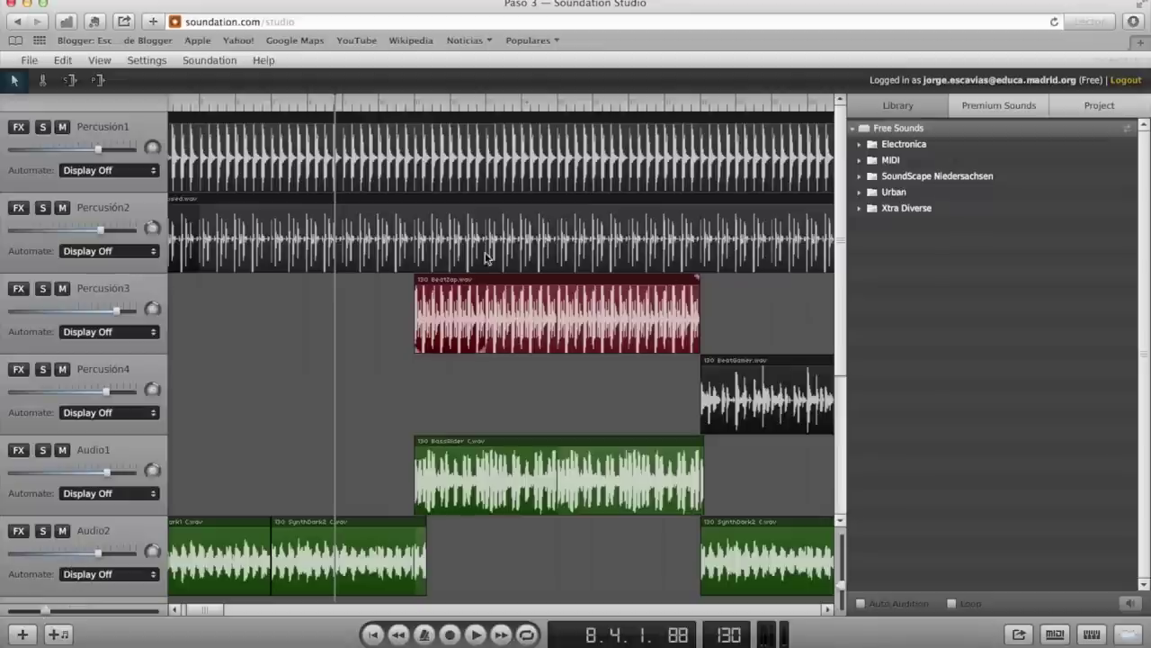
# Step: Play the Paso 3 arrangement from its beginning and stop playback at about bar 29, after the Efectos clip
pyautogui.moveTo(47, 615)
pyautogui.mouseDown()
pyautogui.moveTo(68, 615)
pyautogui.moveTo(37, 614)
pyautogui.mouseUp()
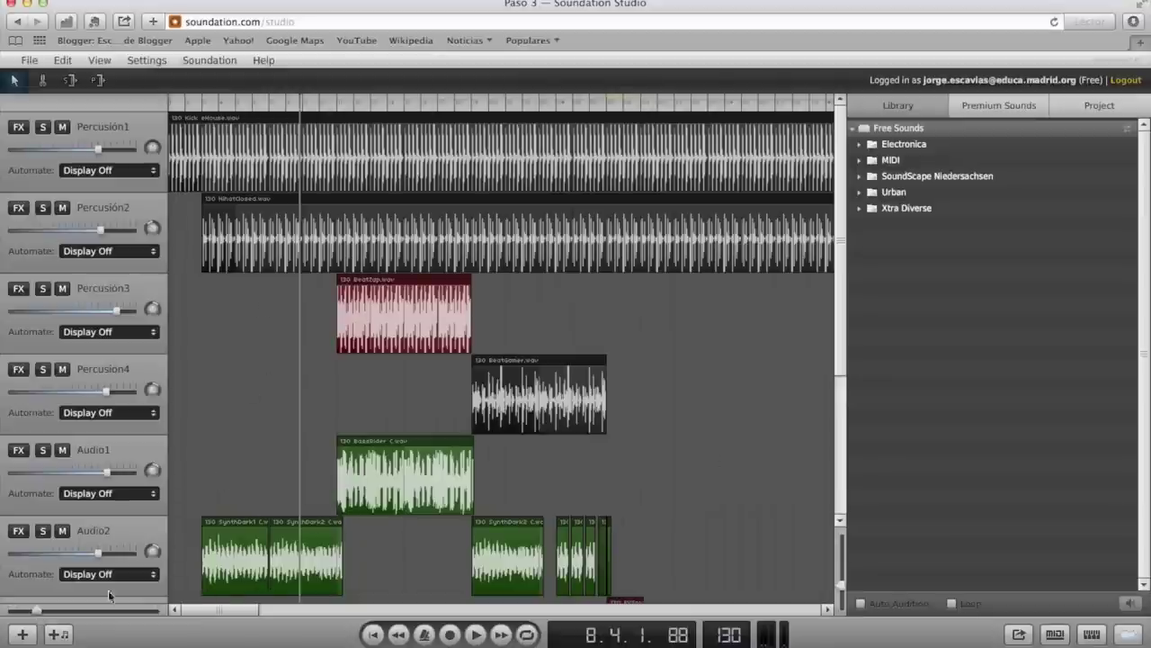
pyautogui.moveTo(36, 611); pyautogui.dragTo(29, 612)
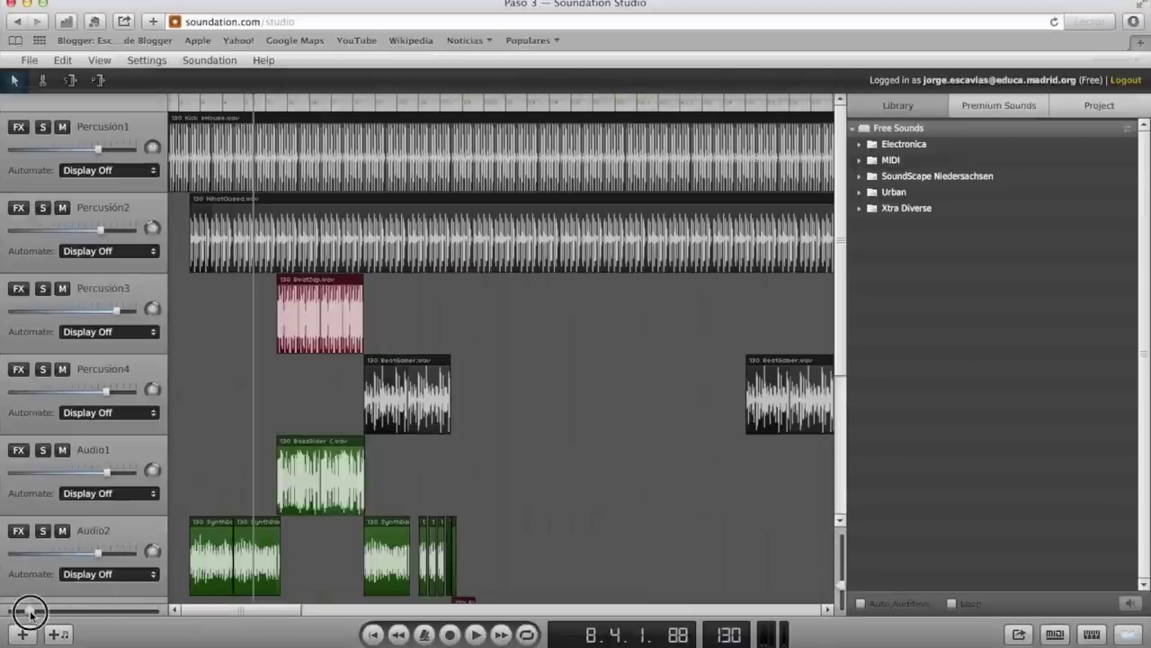
pyautogui.moveTo(30, 612); pyautogui.dragTo(33, 612)
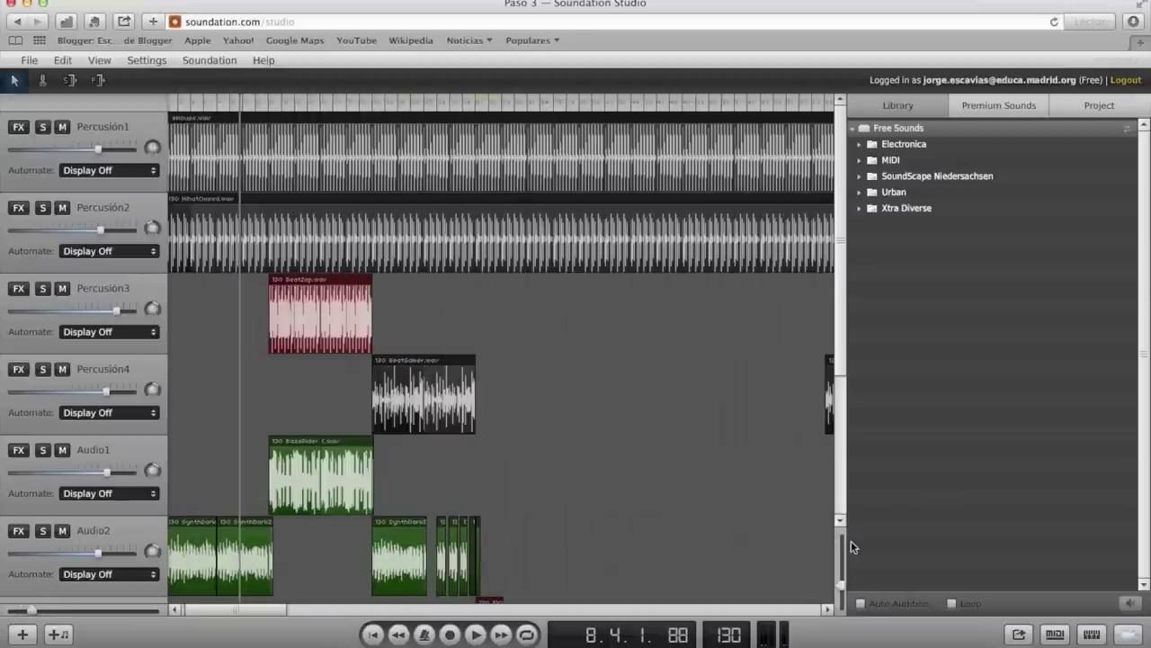
pyautogui.moveTo(843, 585); pyautogui.dragTo(844, 562)
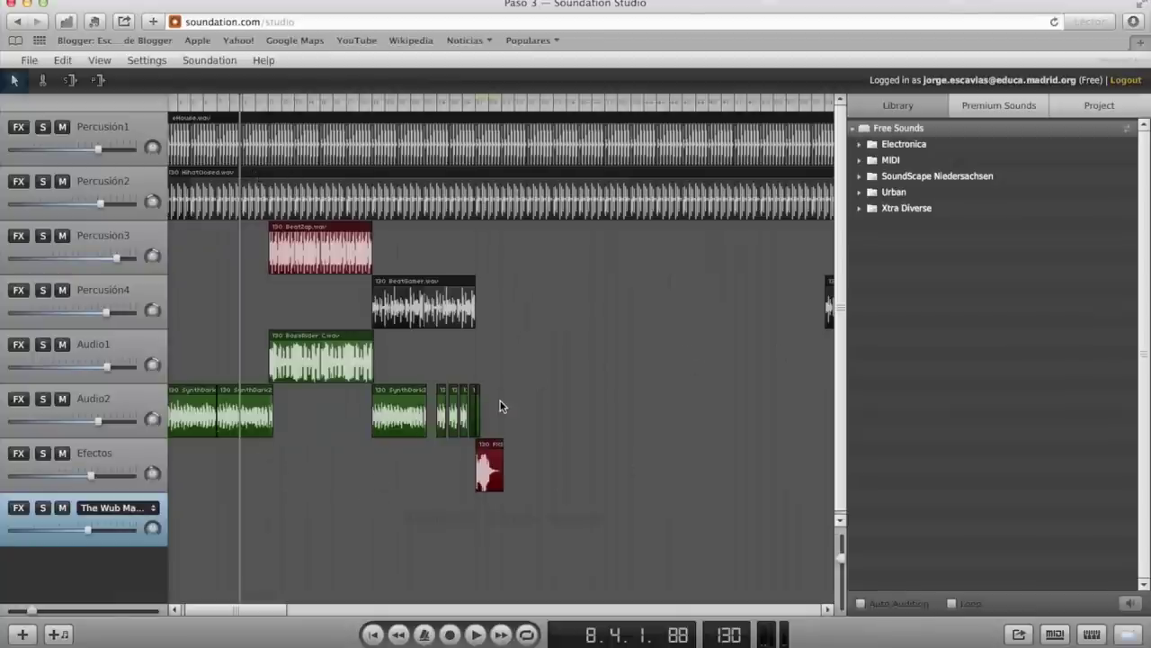
pyautogui.press('Home')
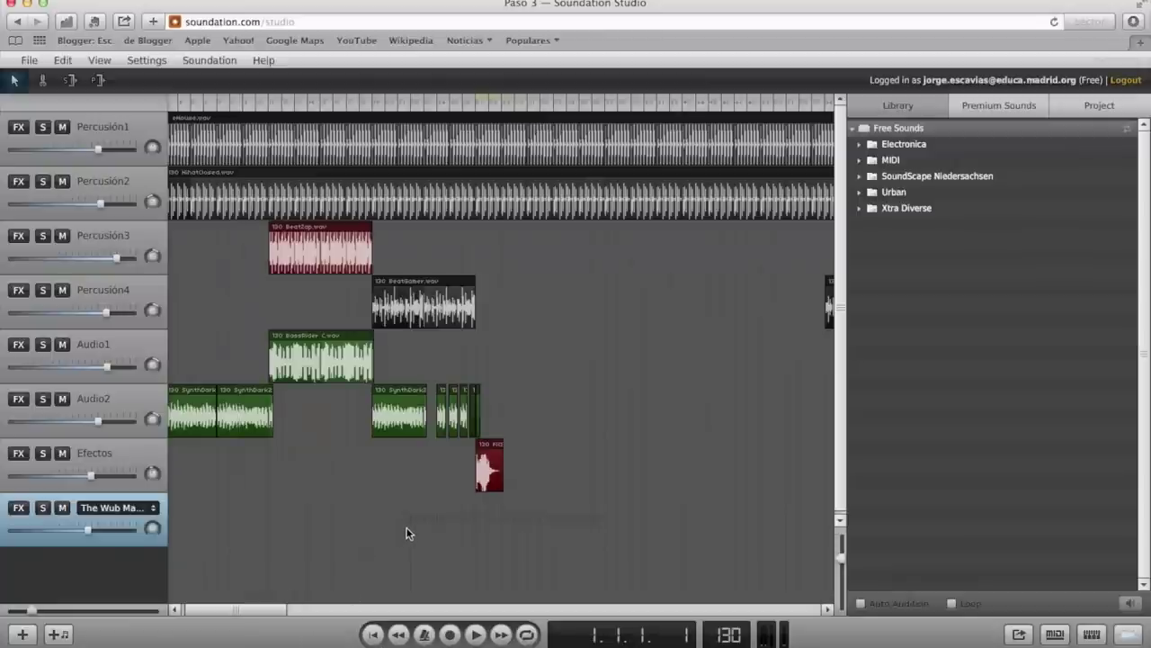
pyautogui.click(475, 634)
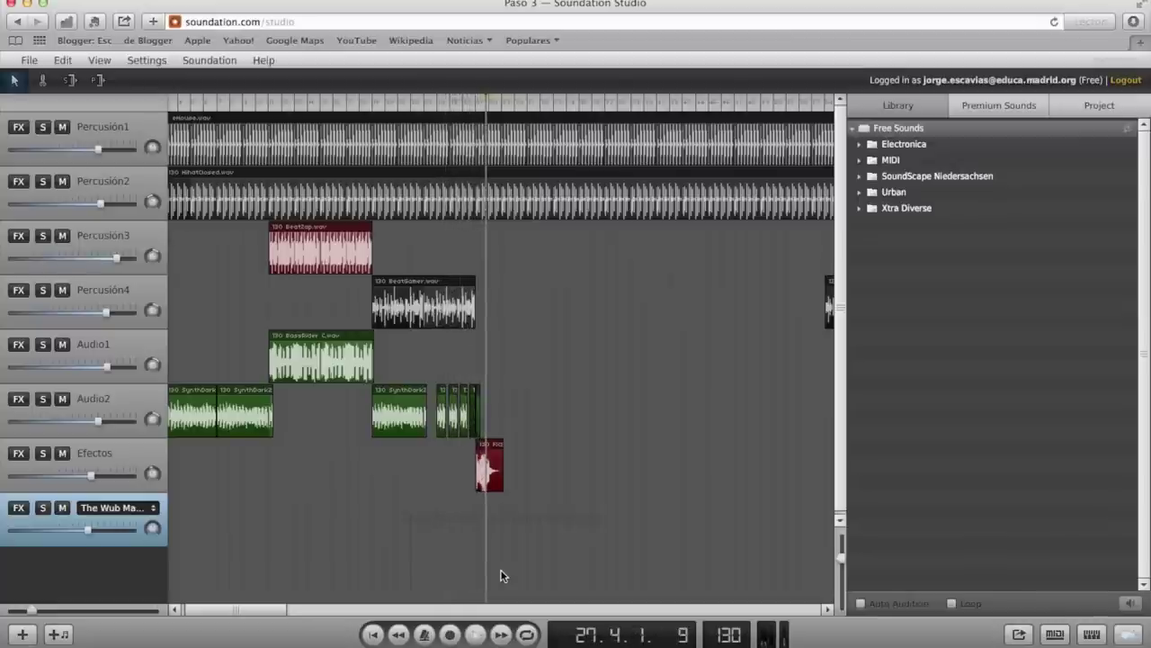
pyautogui.click(452, 635)
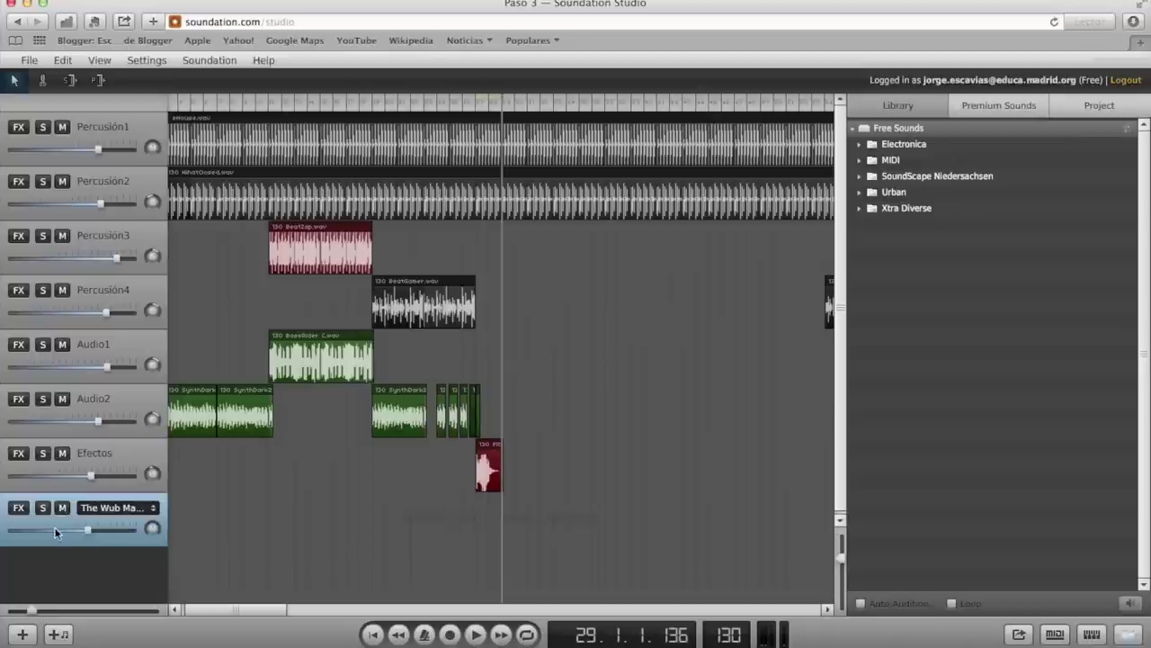
pyautogui.click(28, 61)
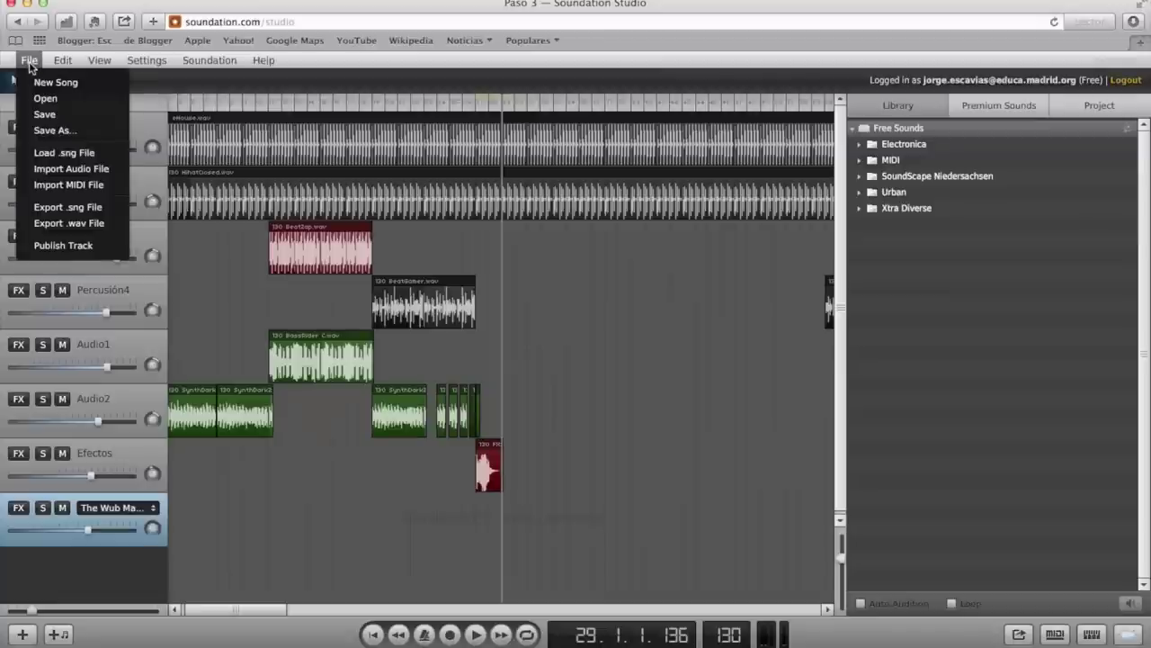
pyautogui.click(54, 132)
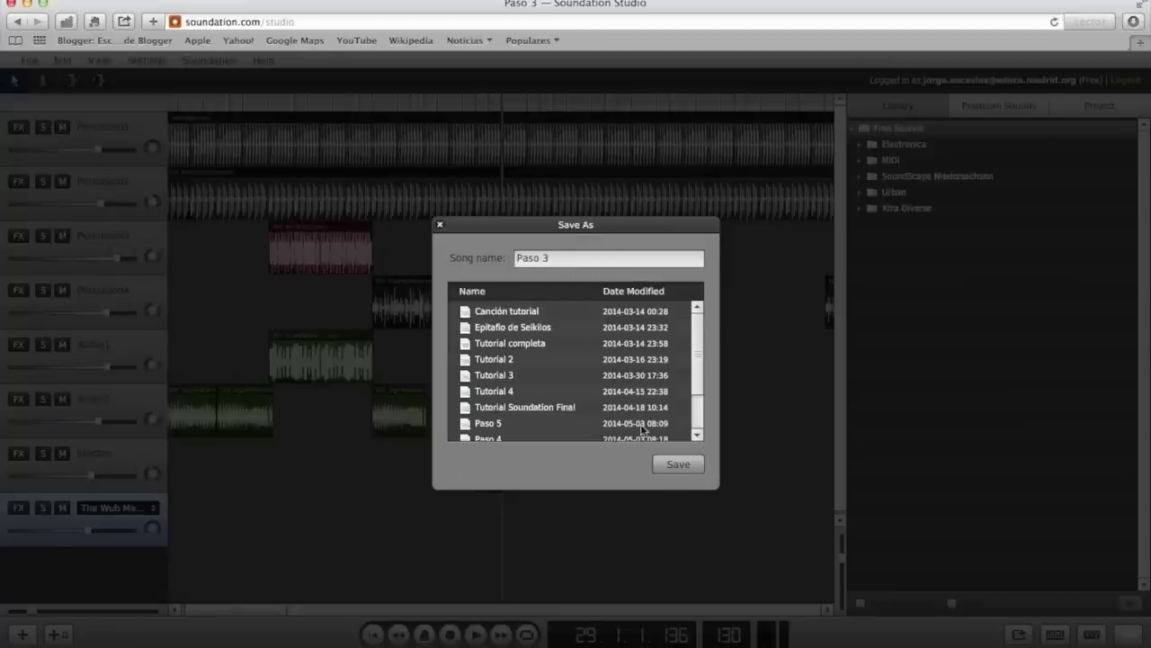
pyautogui.click(441, 225)
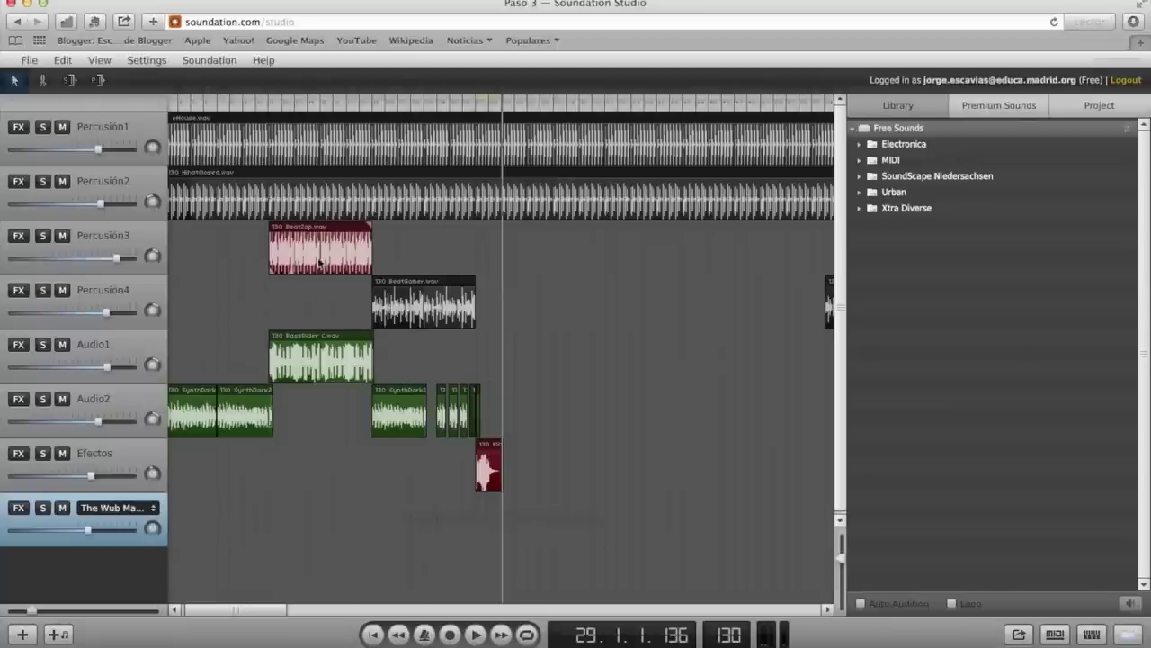
pyautogui.click(29, 61)
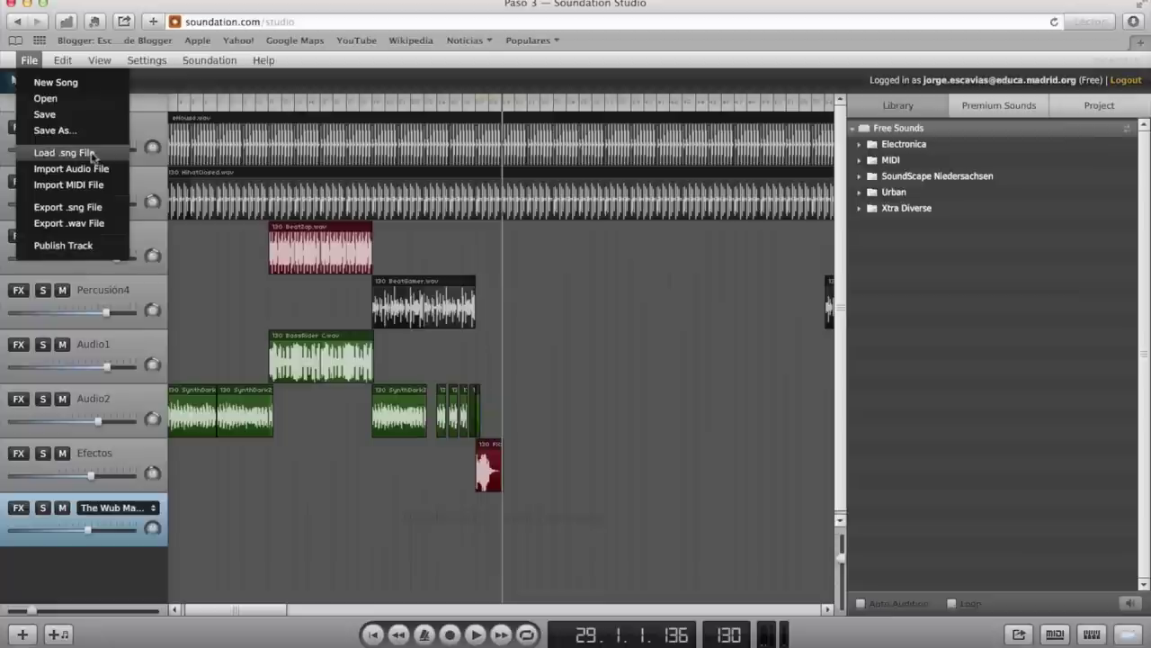
pyautogui.moveTo(62, 61)
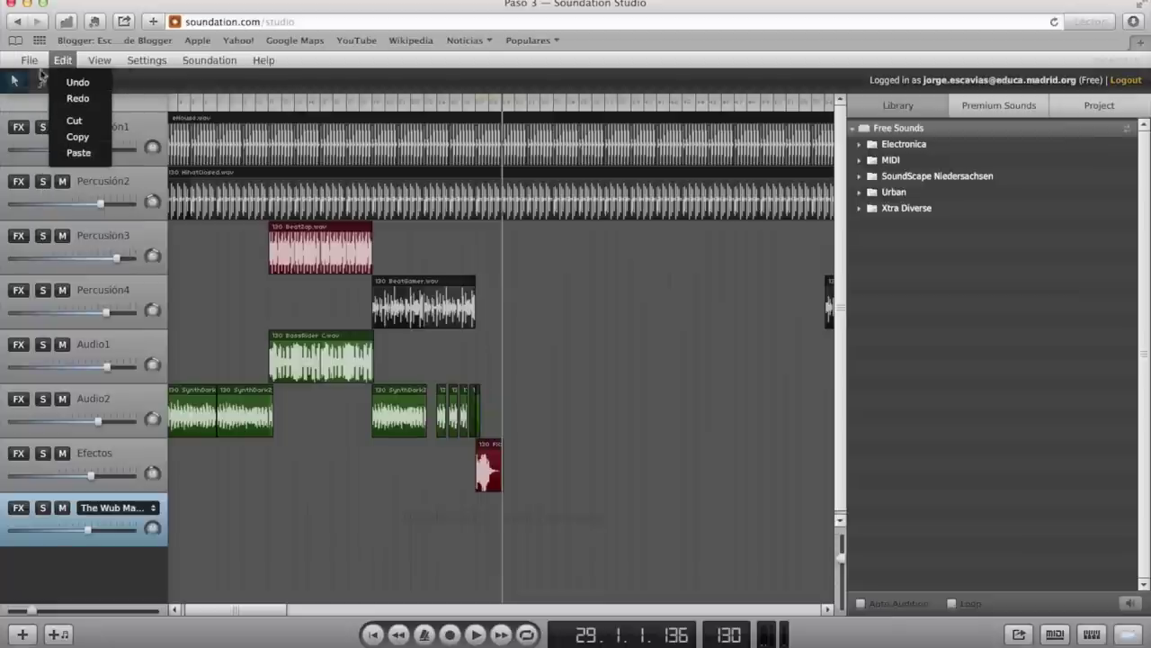